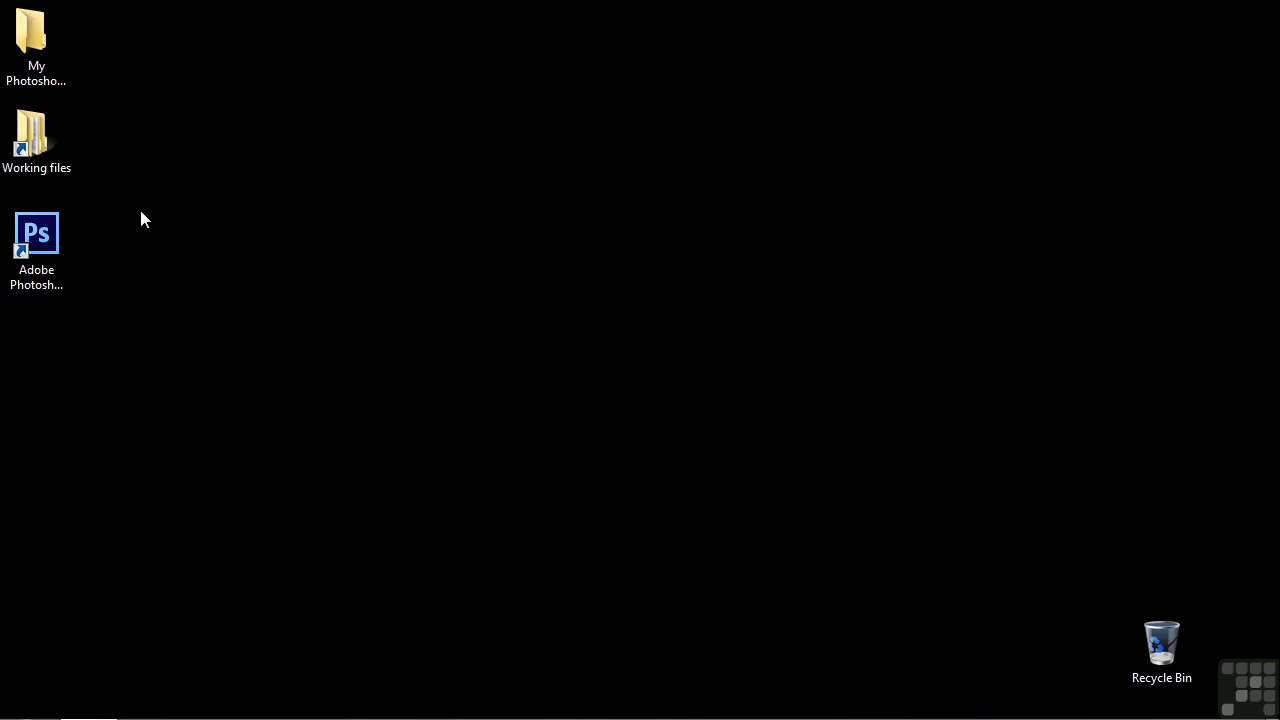
- Launch Adobe Photoshop CS6 and create a 1200 × 1200 pixel RGB document at 300 pixels/inch with a transparent background
{"action": "left_click", "coordinate": [33, 233]}
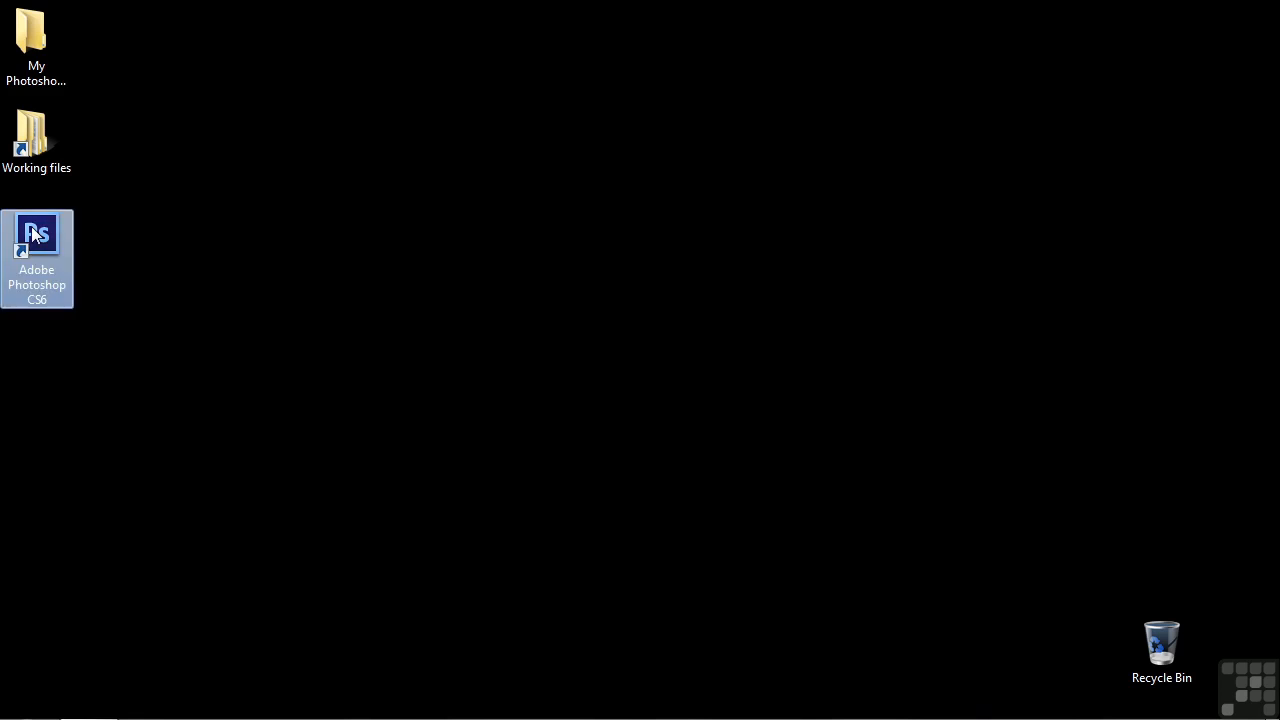
{"action": "double_click", "coordinate": [33, 233]}
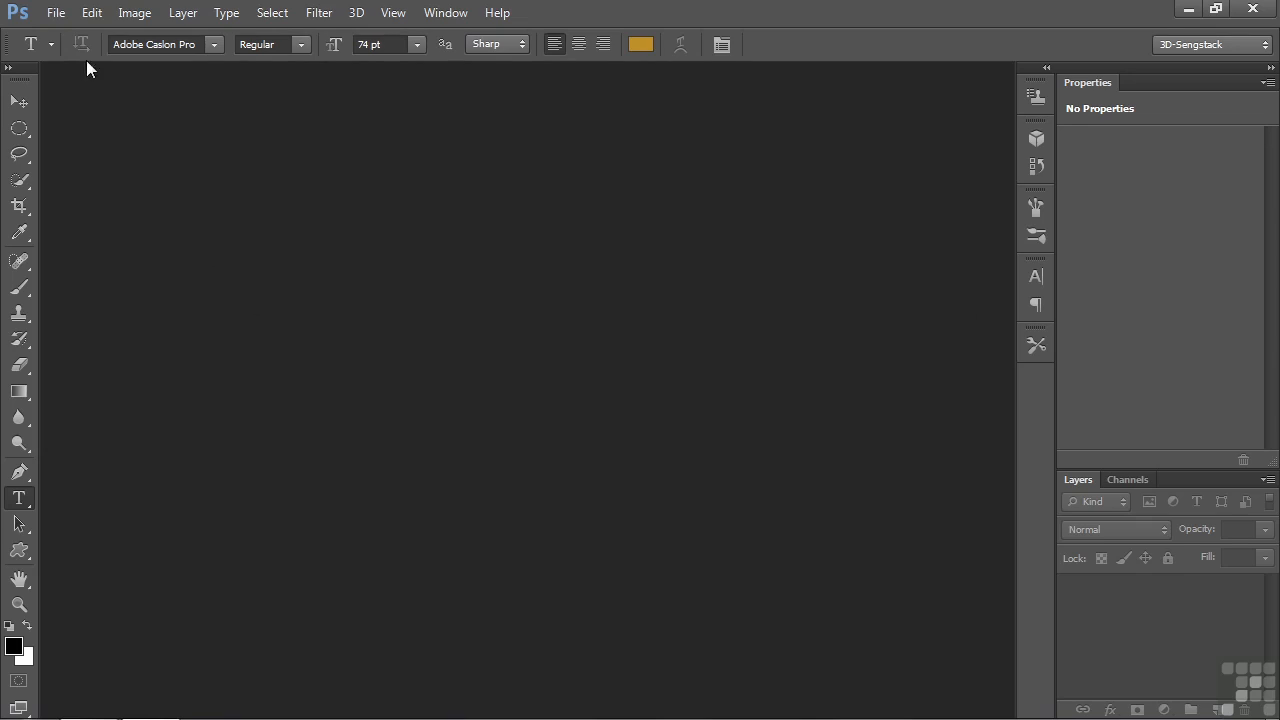
{"action": "left_click", "coordinate": [54, 13]}
{"action": "left_click", "coordinate": [70, 35]}
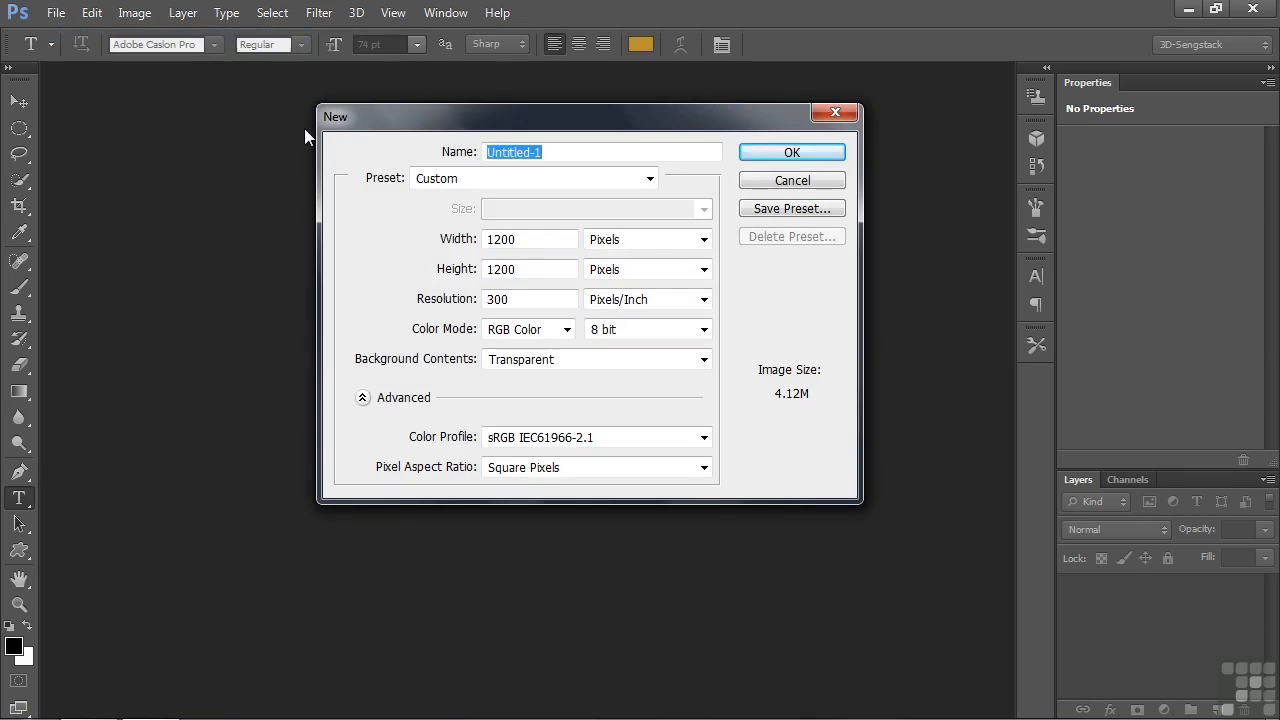
{"action": "left_click", "coordinate": [793, 153]}
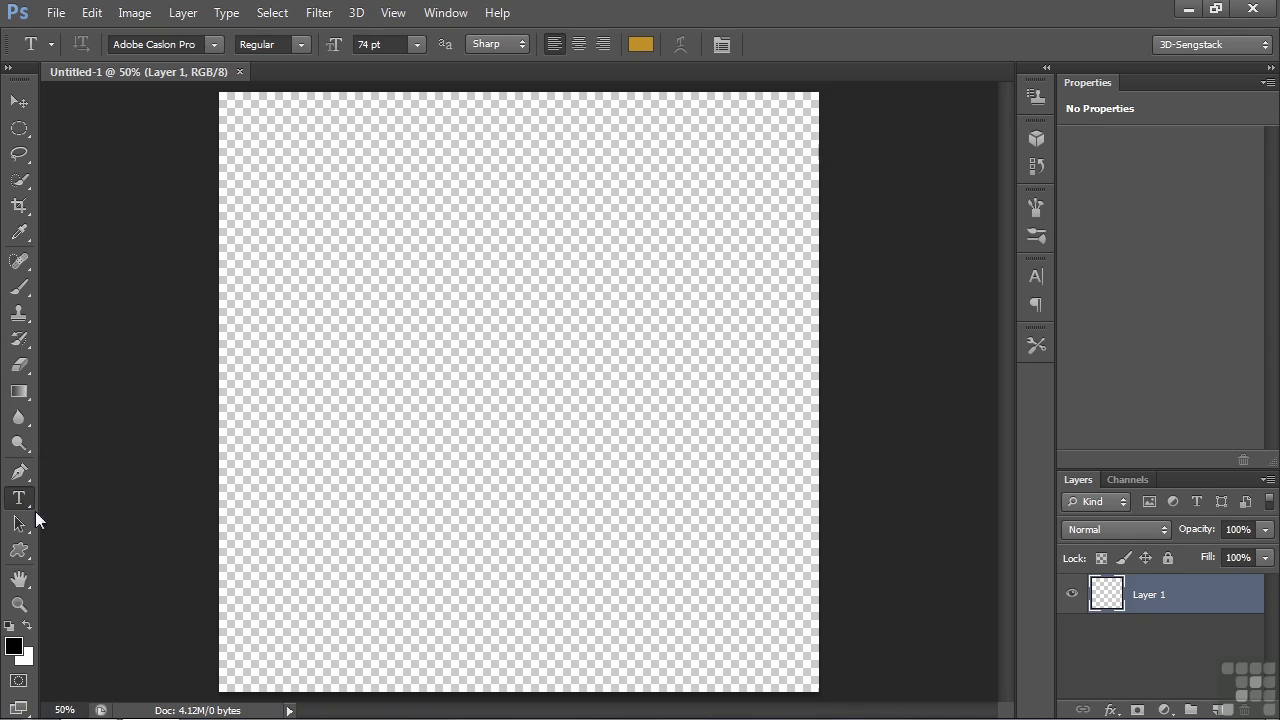
- Add the text "3D Text" across the upper half of the canvas in gold Adobe Caslon Pro Regular at 74 pt
{"action": "left_click", "coordinate": [266, 351]}
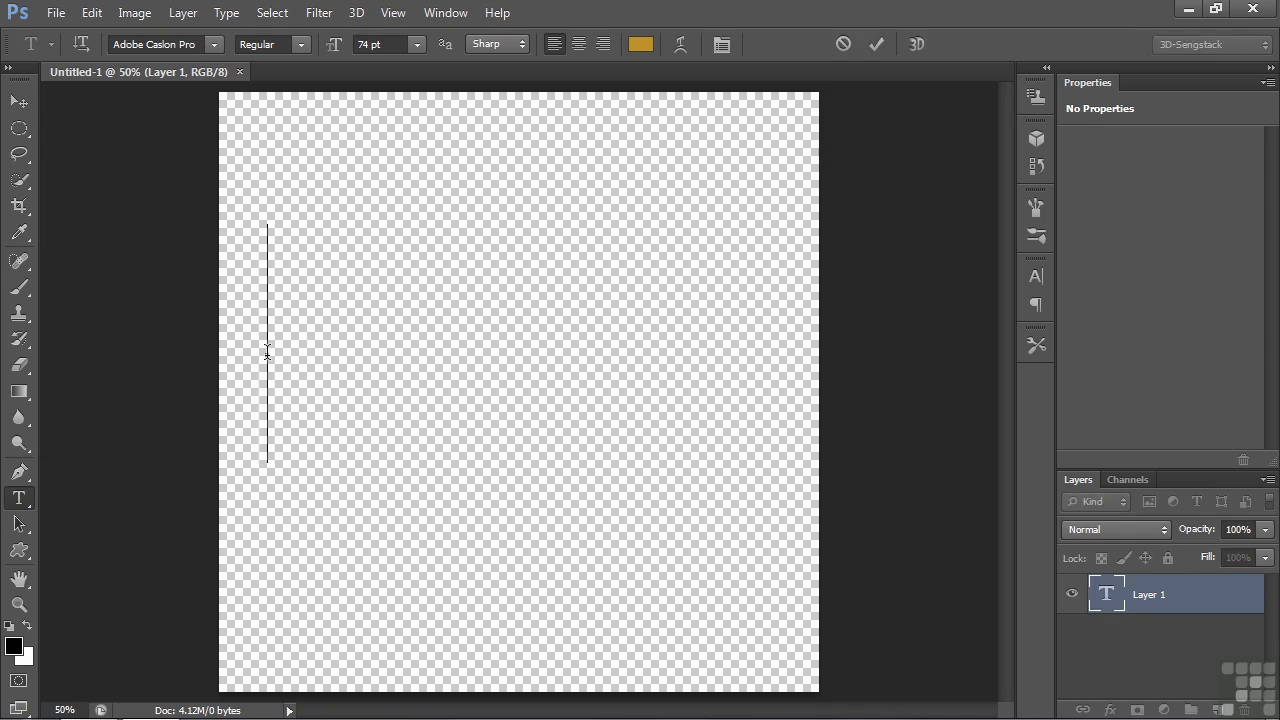
{"action": "type", "text": "3"}
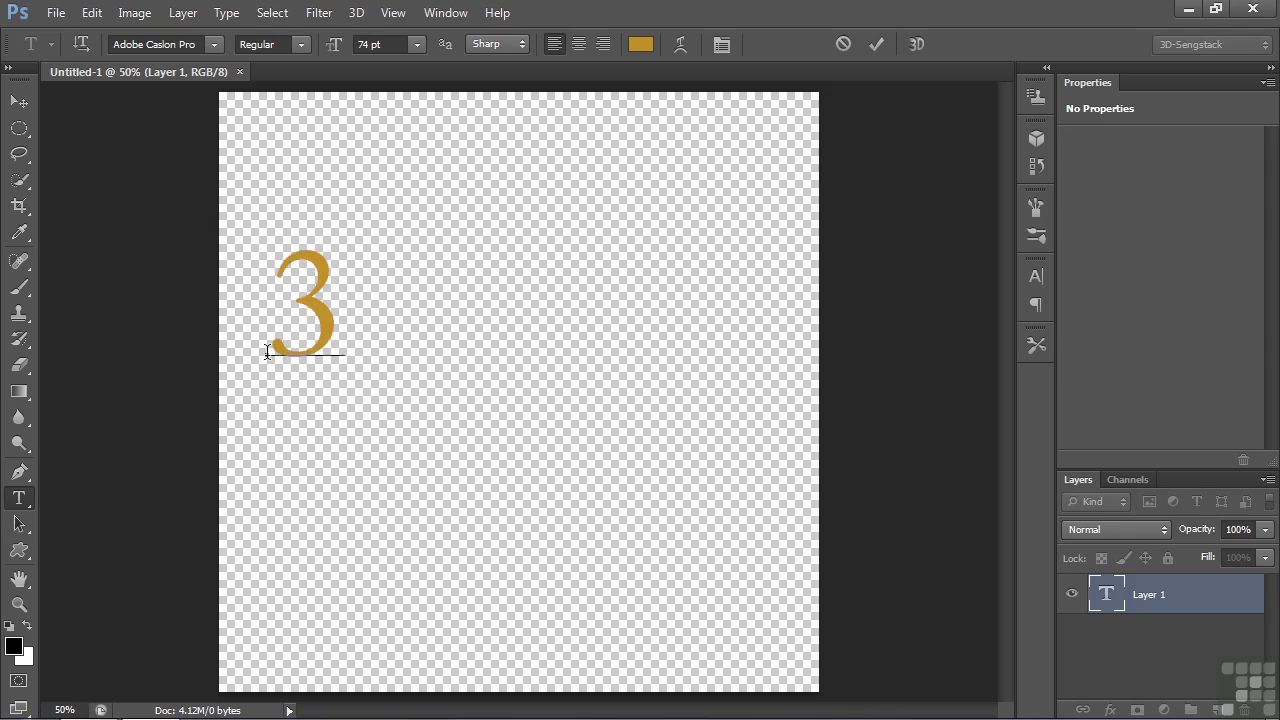
{"action": "type", "text": "D Text"}
{"action": "key", "text": "ctrl+Return"}
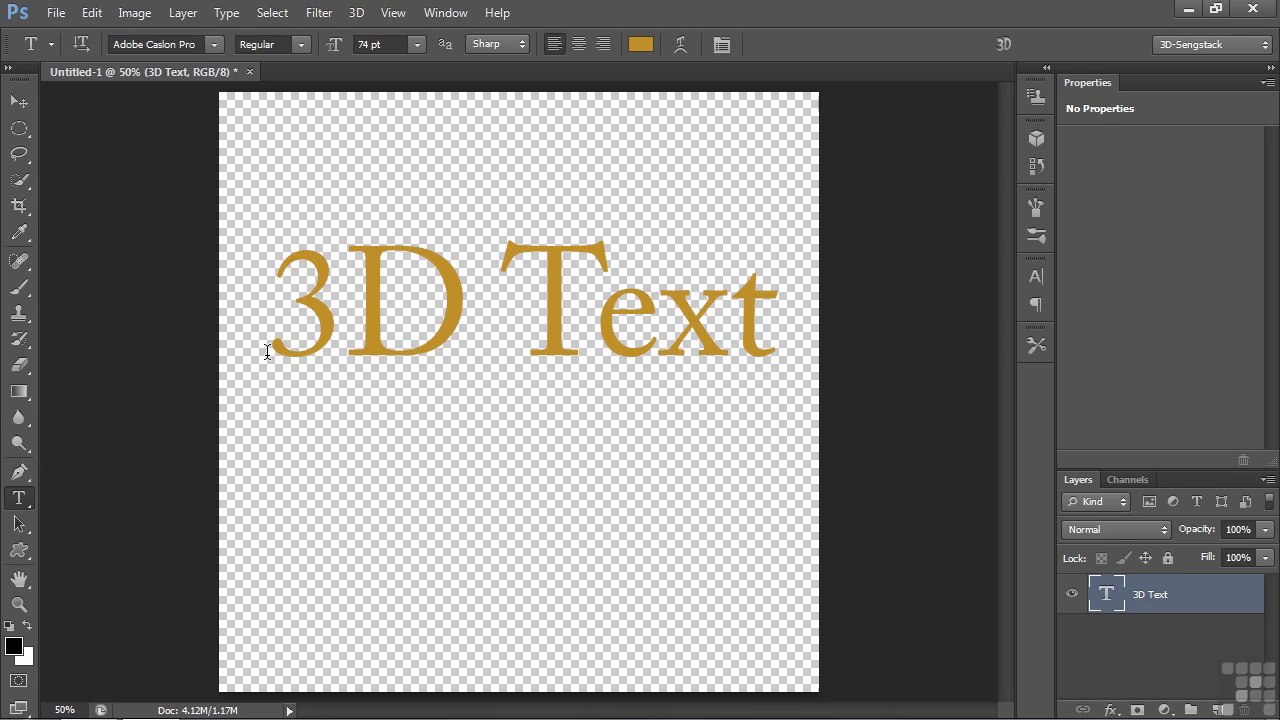
- Create a 3D extrusion from the selected text layer
{"action": "left_click", "coordinate": [1030, 142]}
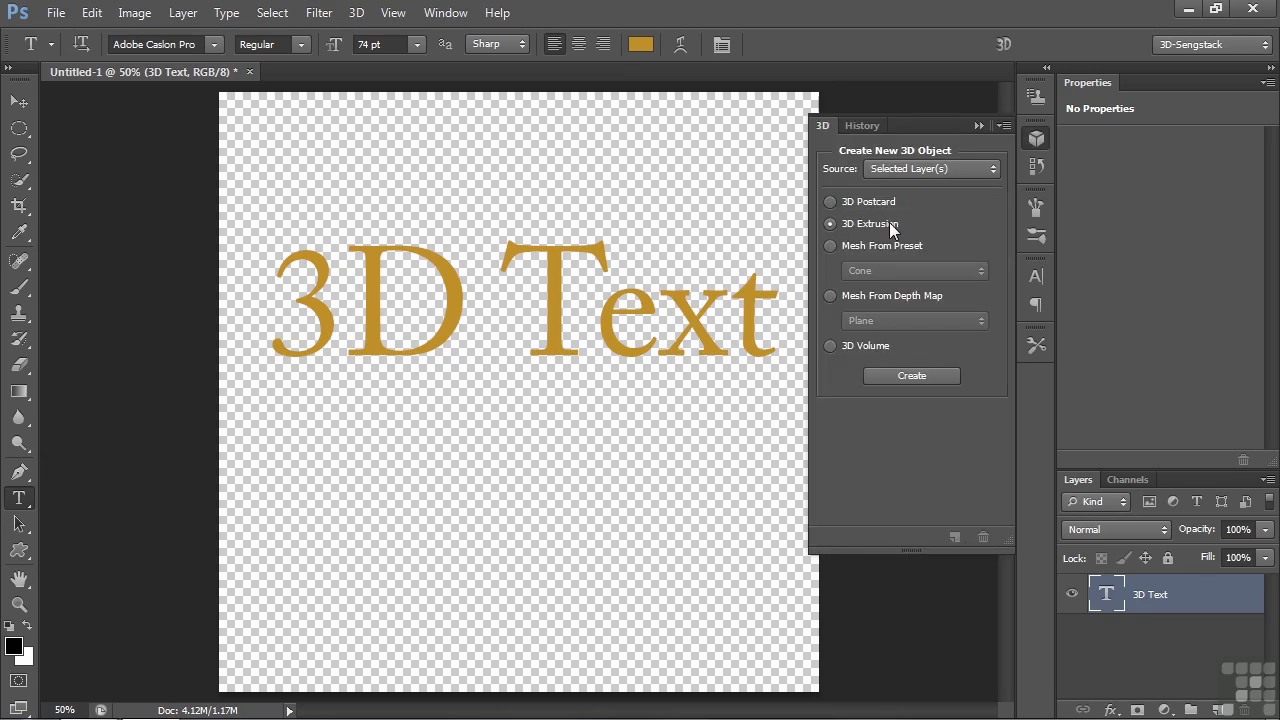
{"action": "left_click", "coordinate": [910, 378]}
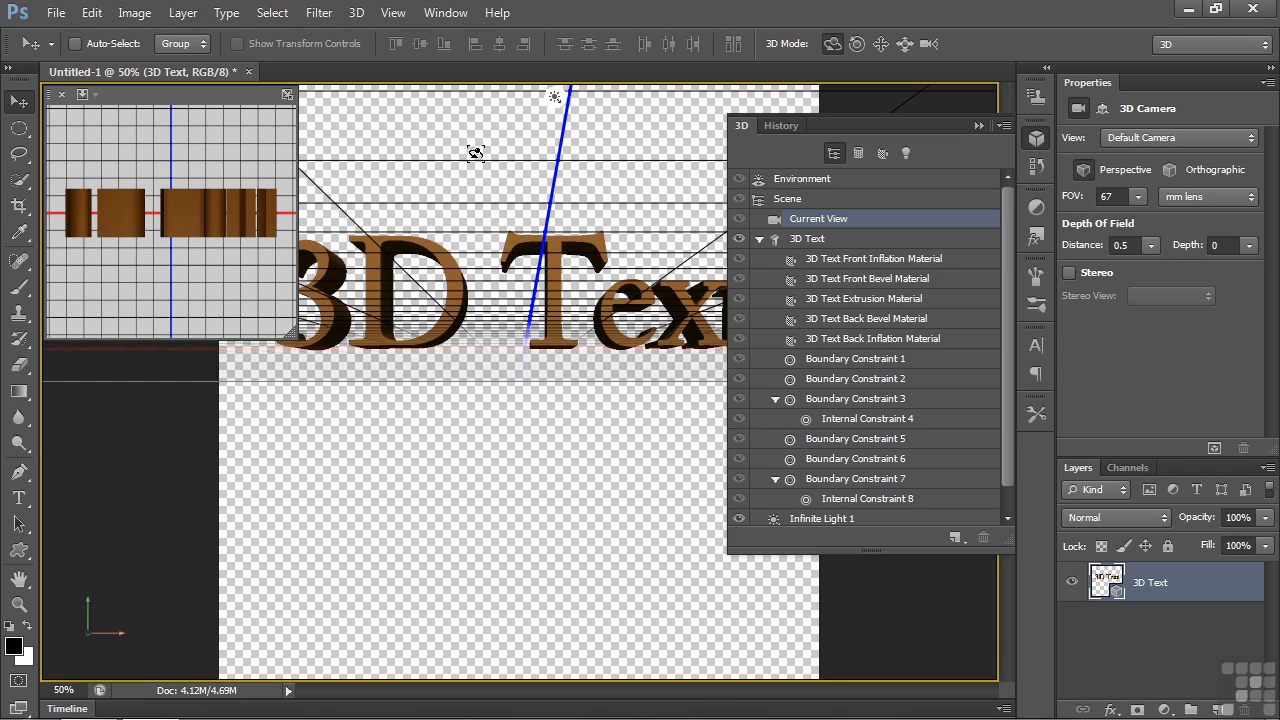
{"action": "left_click_drag", "start_coordinate": [485, 132], "coordinate": [483, 139]}
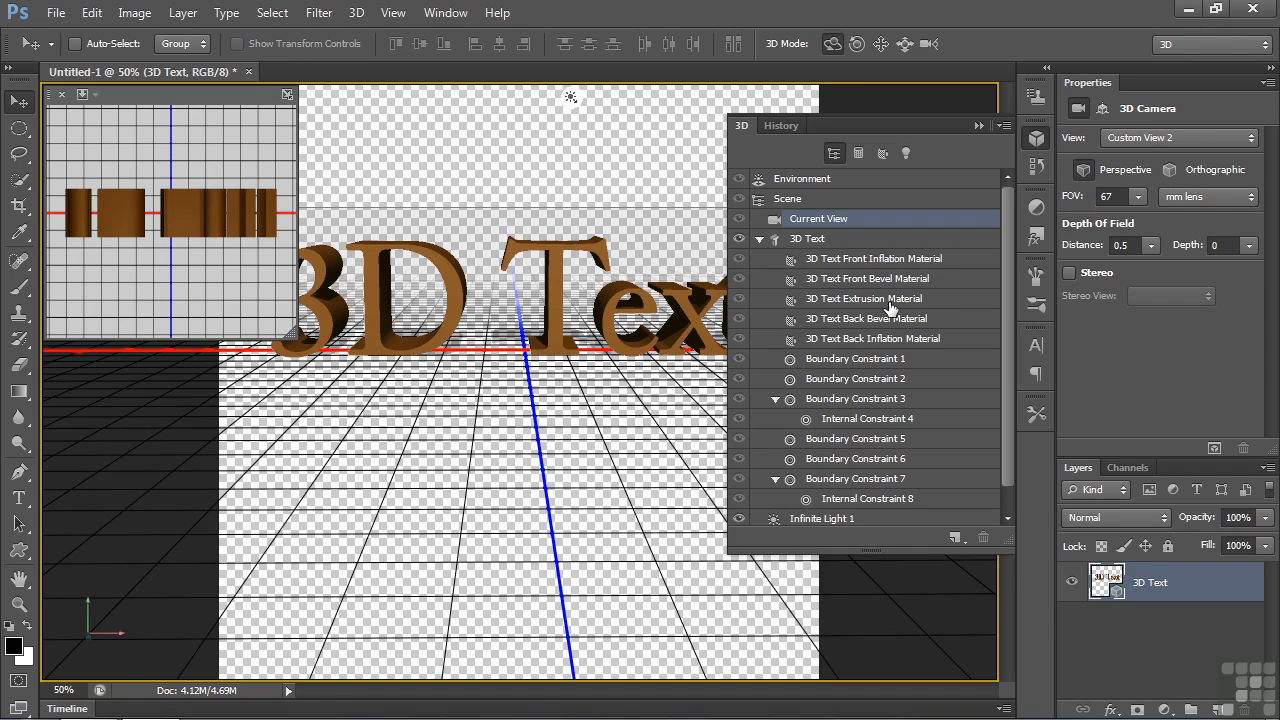
- Examine the text object's front, bevel, extrusion and back materials, as well as its mesh properties
{"action": "left_click", "coordinate": [840, 262]}
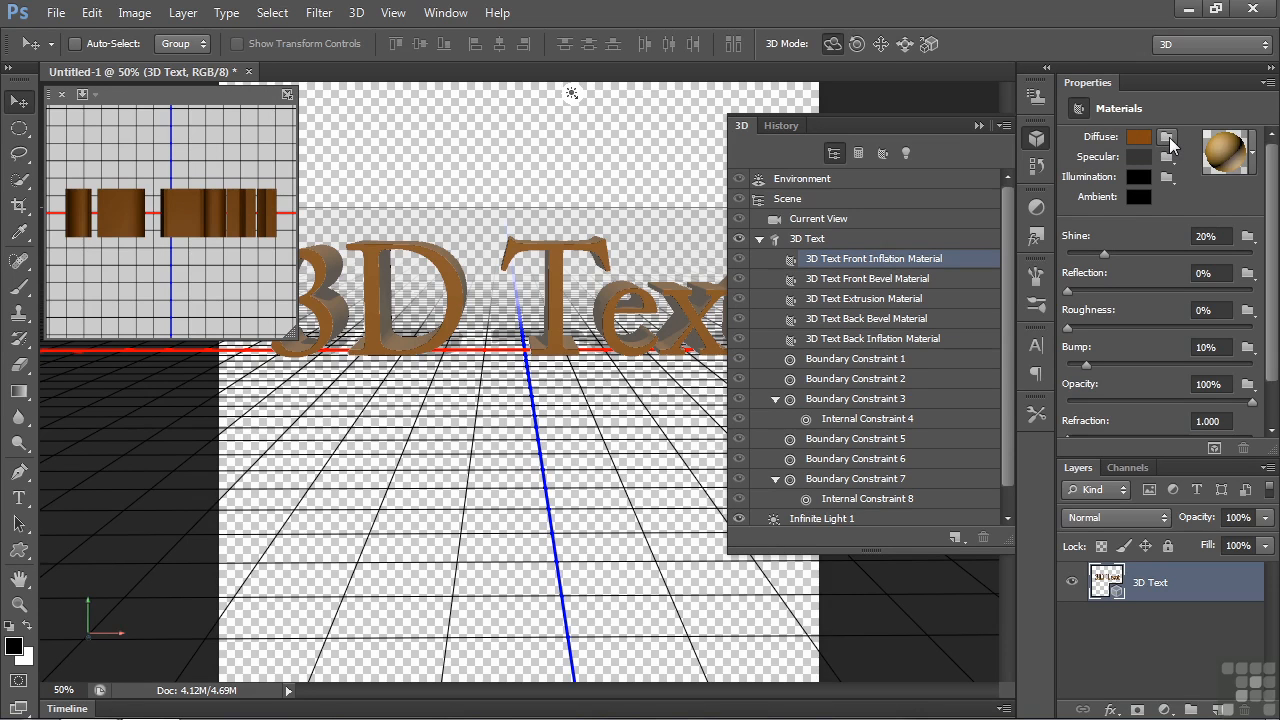
{"action": "left_click", "coordinate": [896, 279]}
{"action": "left_click", "coordinate": [900, 298]}
{"action": "left_click", "coordinate": [899, 320]}
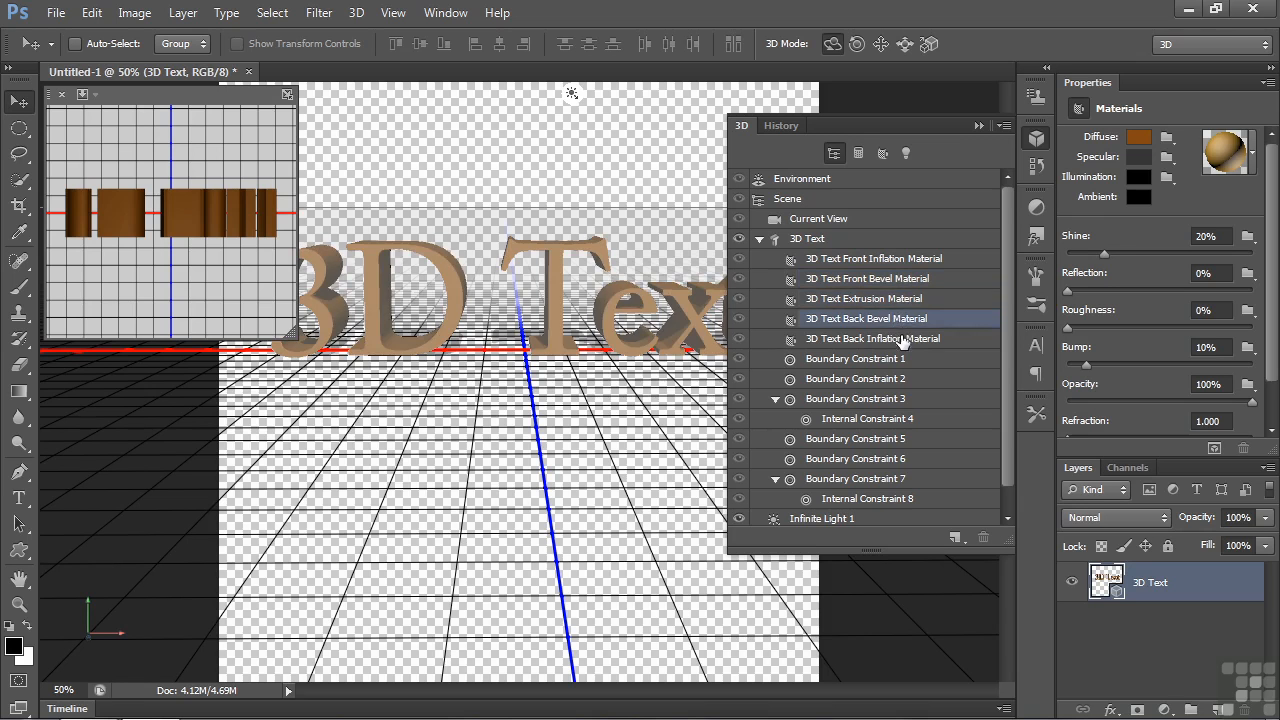
{"action": "left_click", "coordinate": [902, 339]}
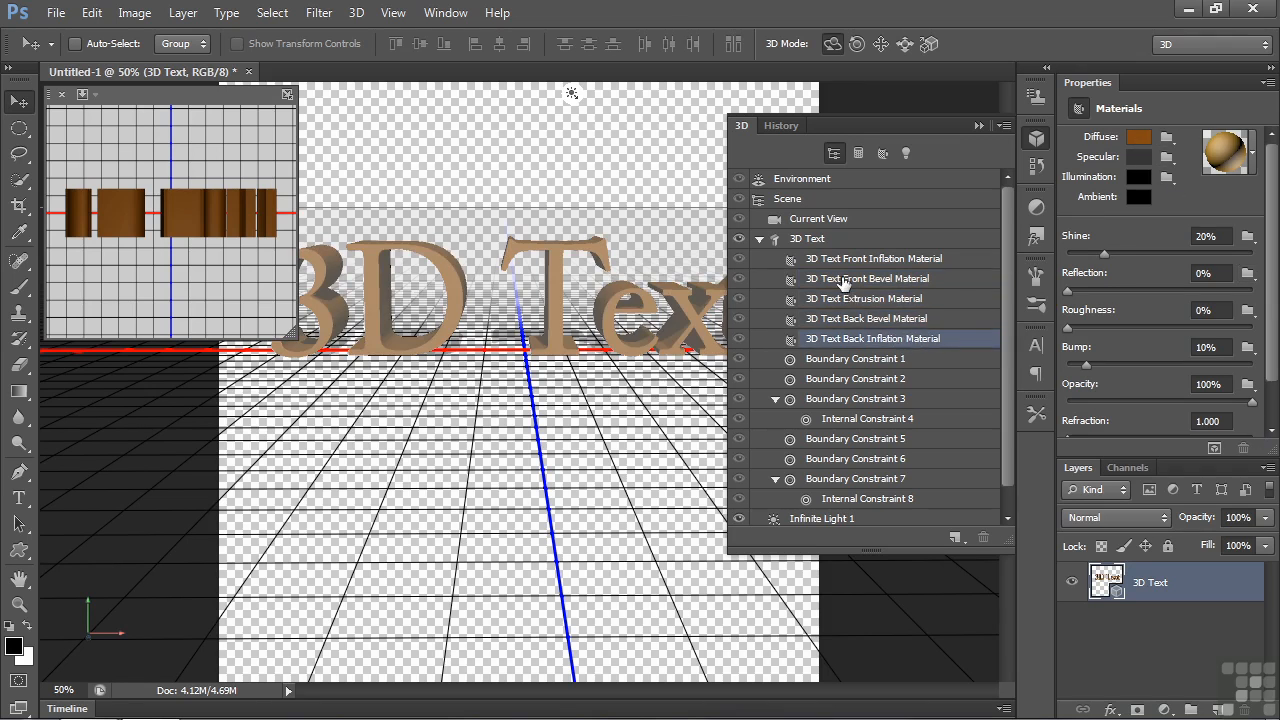
{"action": "left_click", "coordinate": [812, 241]}
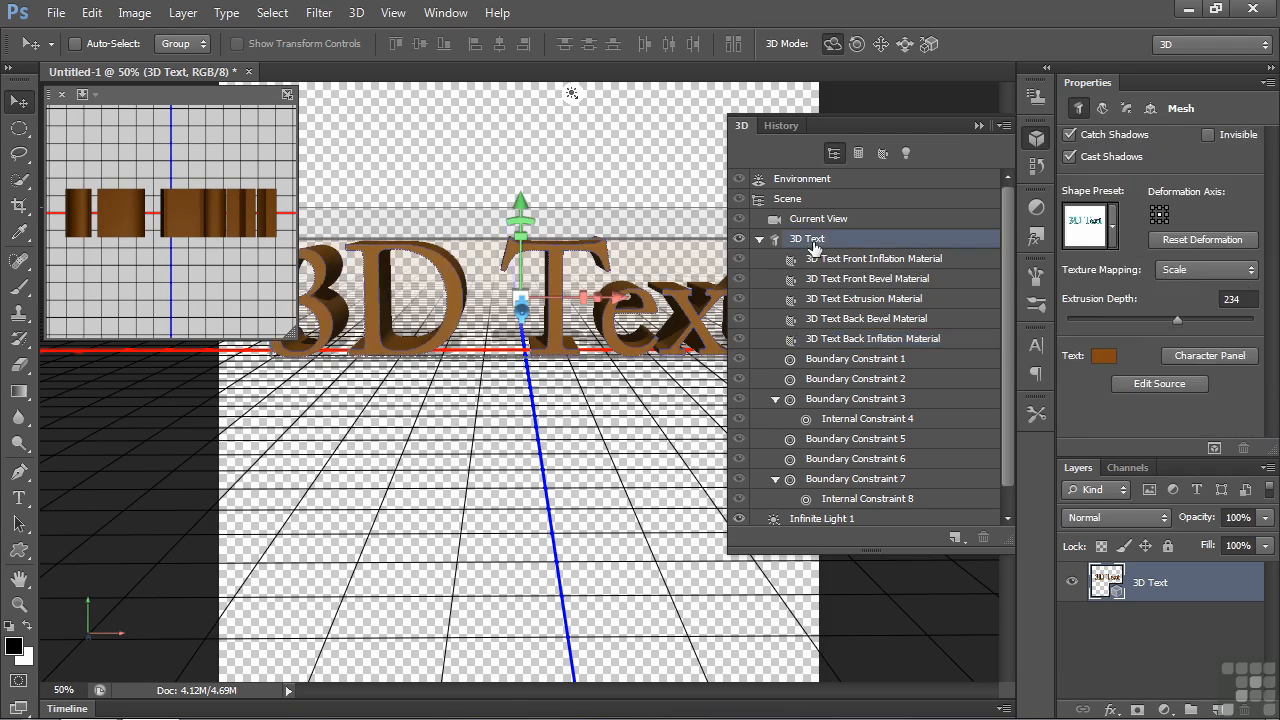
- Hide the 3D Text layer, add a new layer and draw a large fleur-de-lis custom shape path on it
{"action": "left_click", "coordinate": [1071, 583]}
{"action": "left_click", "coordinate": [1218, 709]}
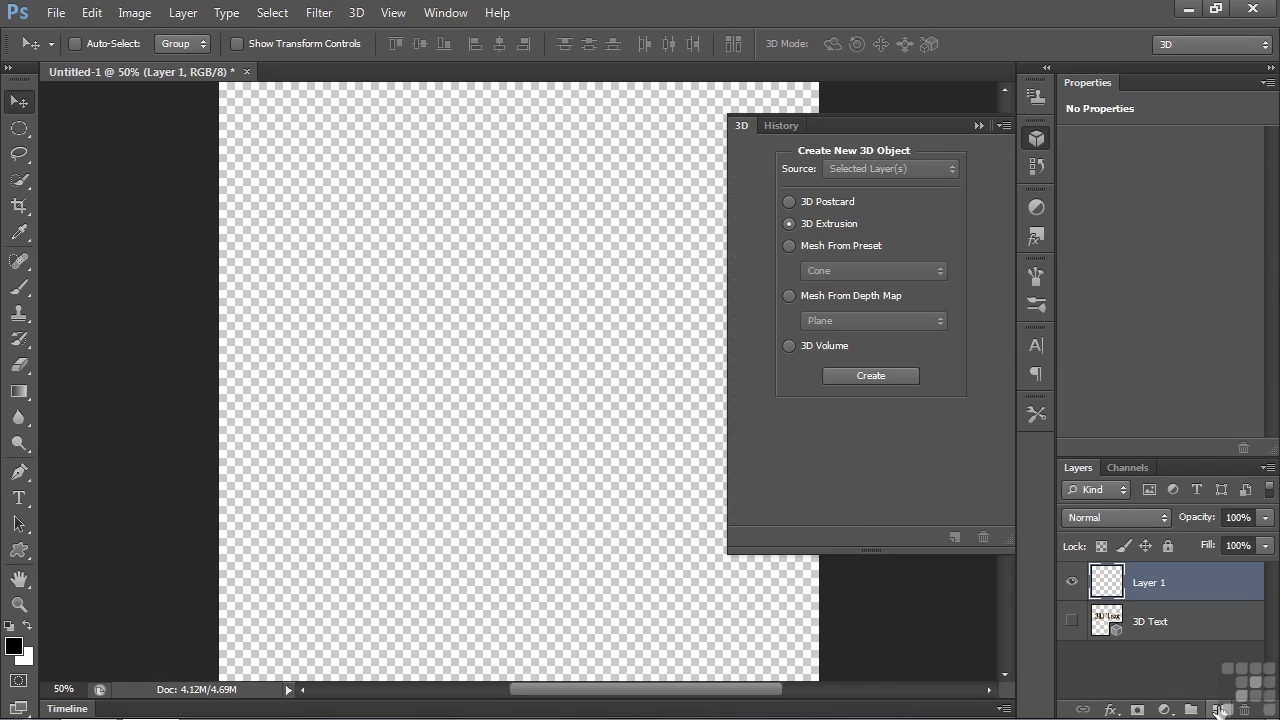
{"action": "left_click", "coordinate": [19, 550]}
{"action": "left_click_drag", "start_coordinate": [289, 120], "coordinate": [754, 617]}
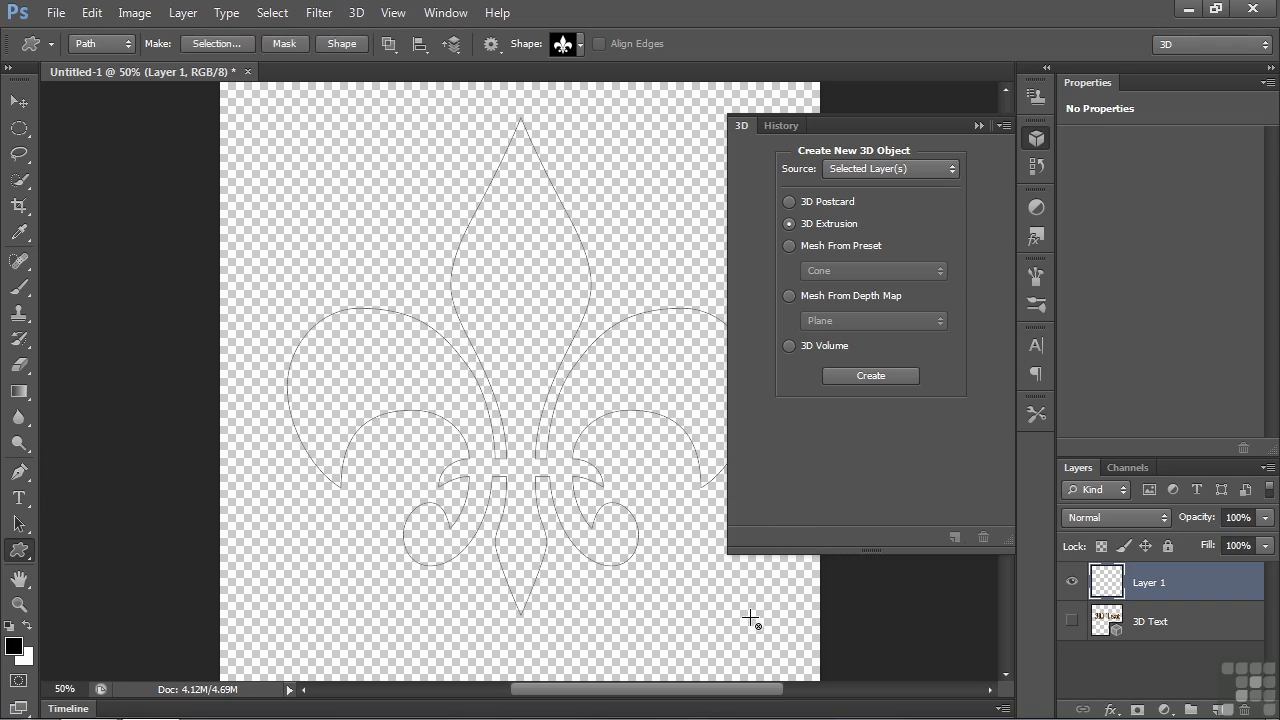
- Create a 3D extrusion from the fleur-de-lis work path
{"action": "left_click", "coordinate": [938, 168]}
{"action": "left_click", "coordinate": [888, 205]}
{"action": "left_click", "coordinate": [870, 376]}
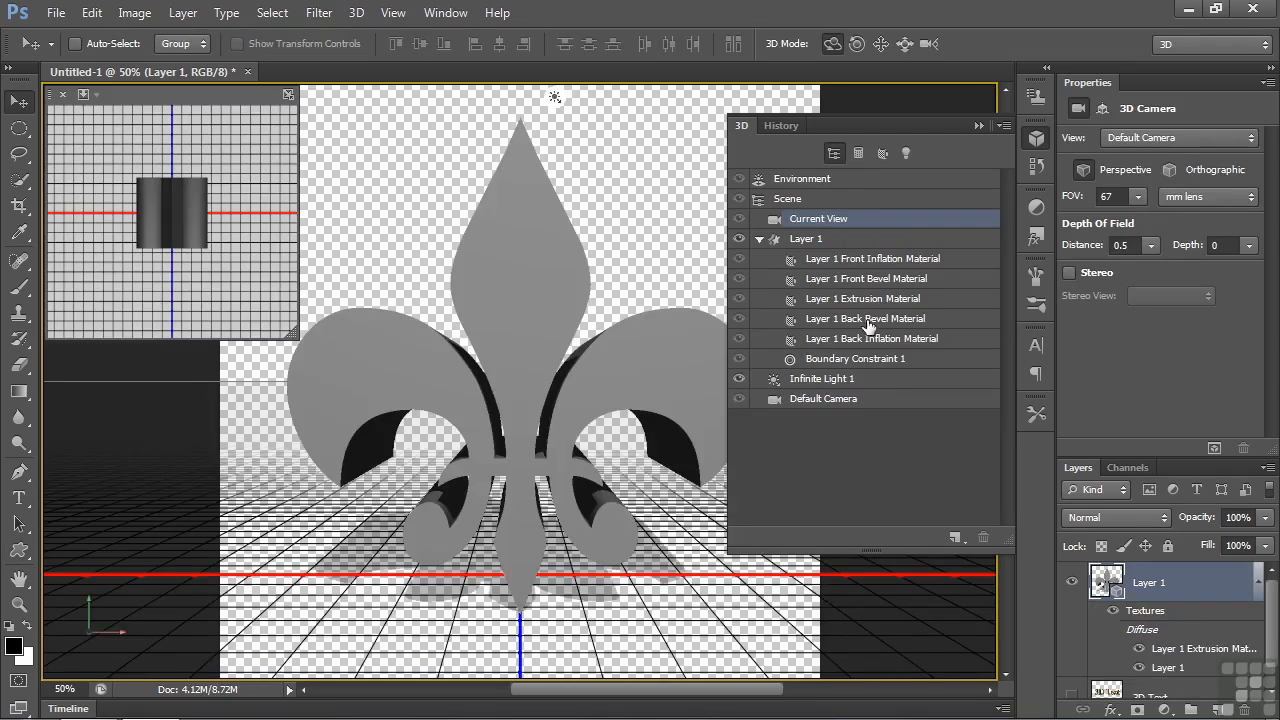
- Examine the fleur-de-lis mesh properties, its five surface materials and the diffuse texture options of the front inflation material
{"action": "left_click", "coordinate": [816, 242]}
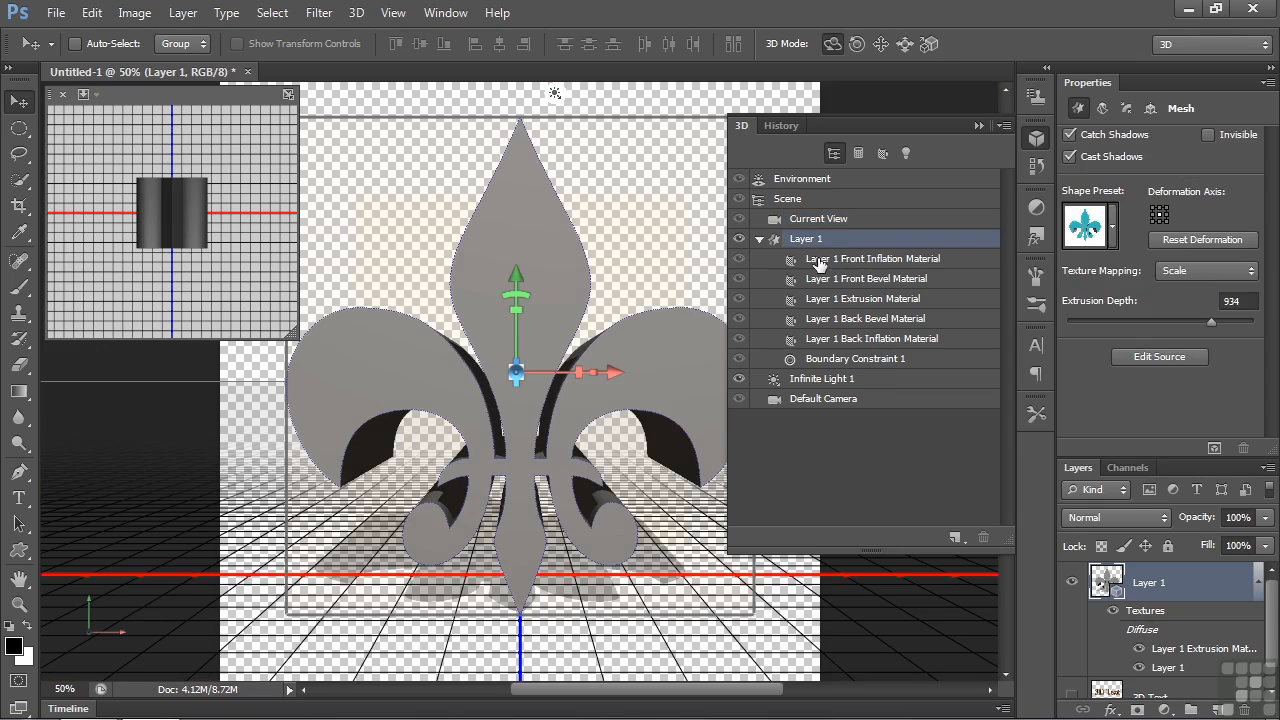
{"action": "left_click", "coordinate": [870, 262]}
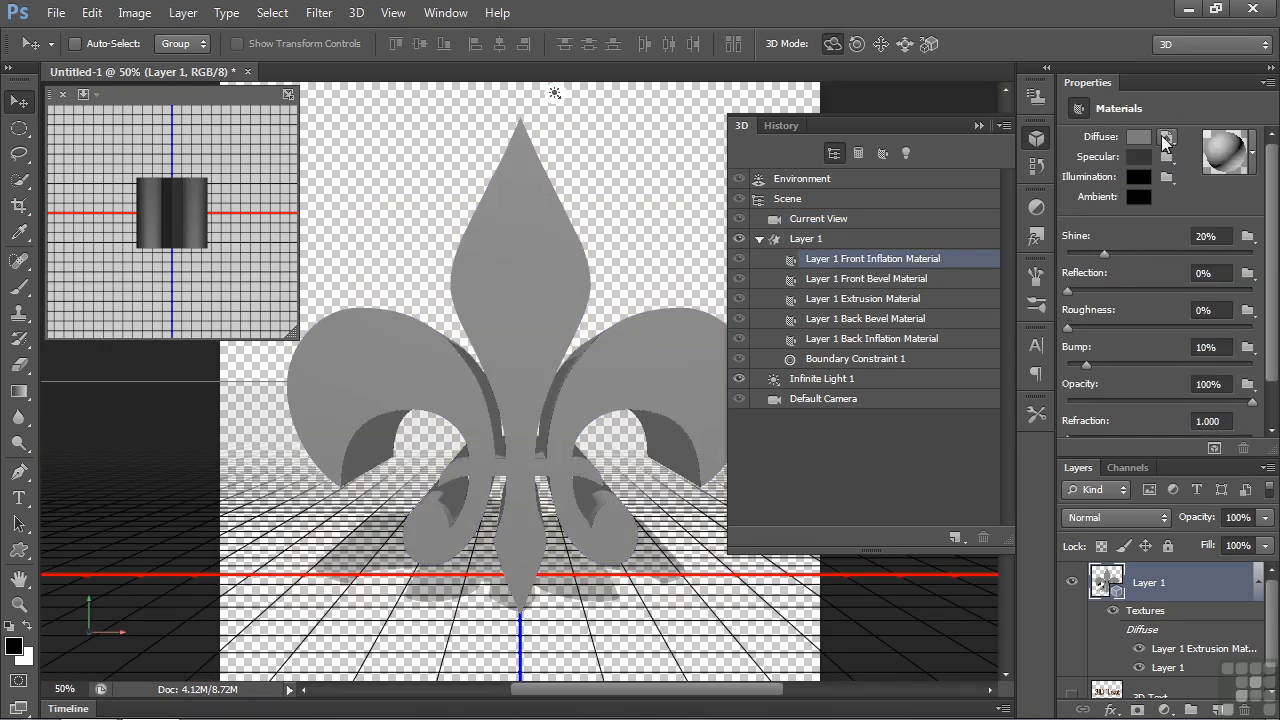
{"action": "left_click", "coordinate": [1168, 138]}
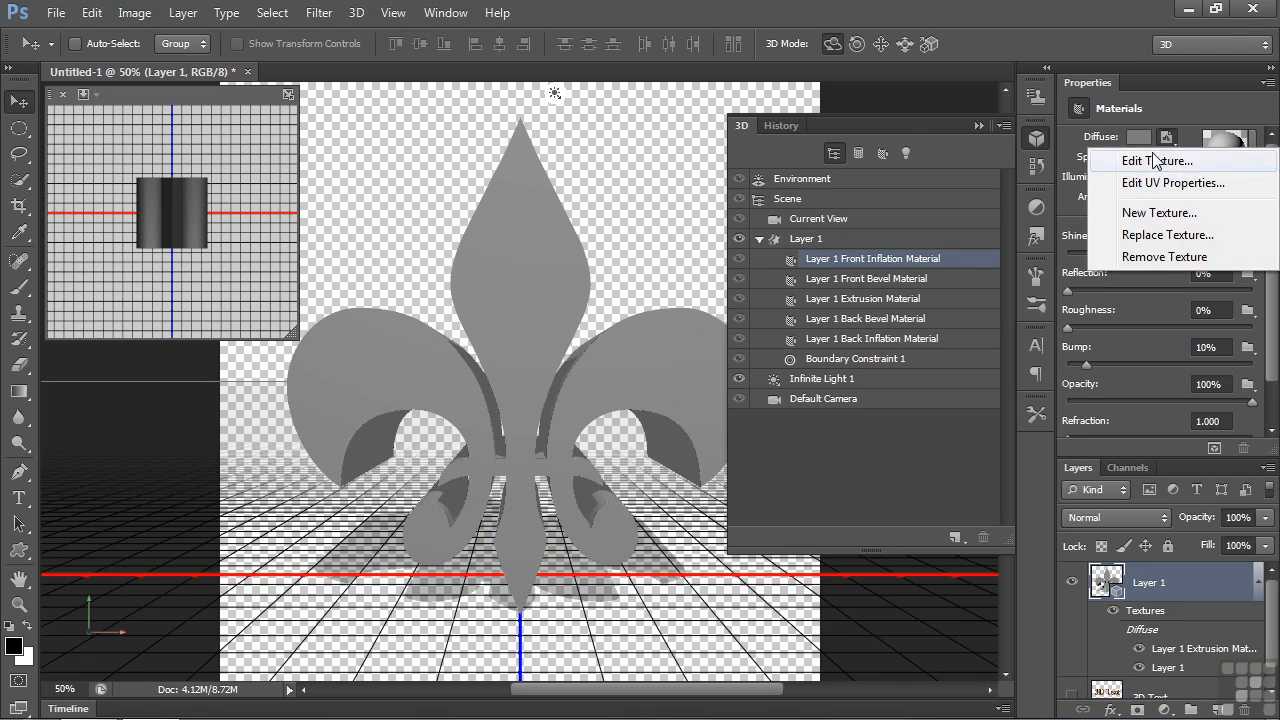
{"action": "left_click", "coordinate": [1164, 109]}
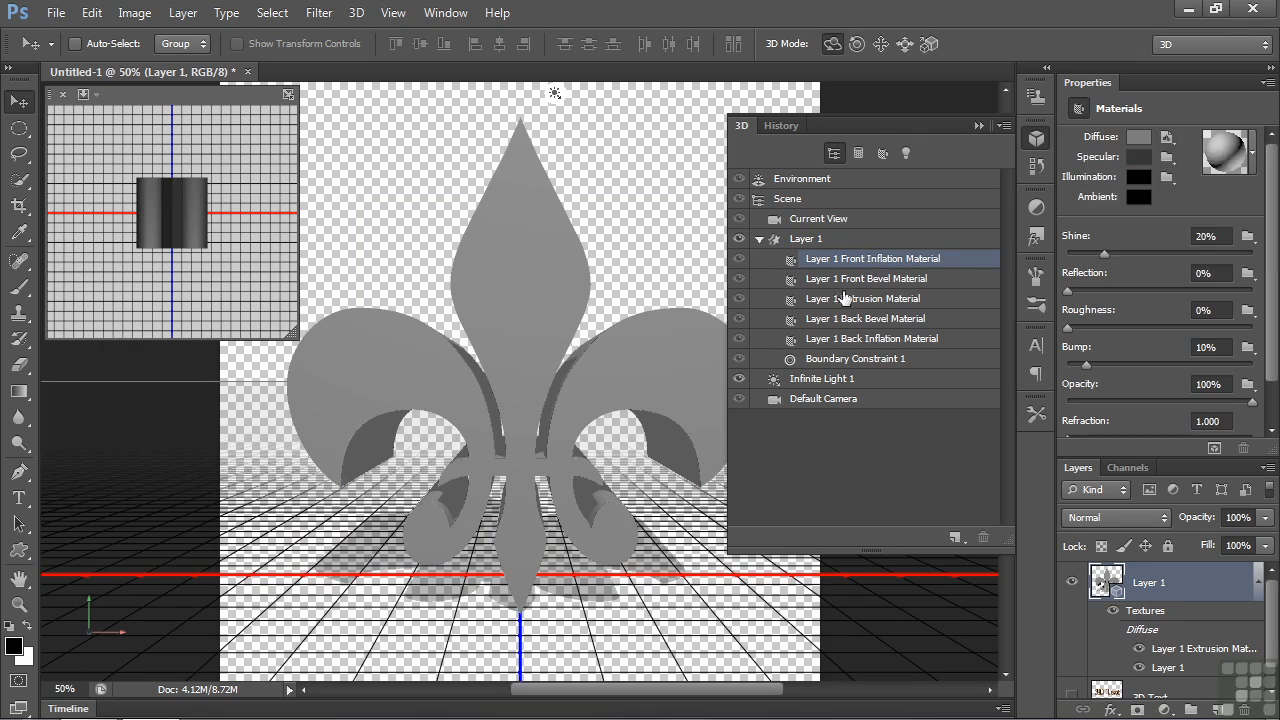
{"action": "left_click", "coordinate": [888, 282]}
{"action": "left_click", "coordinate": [890, 298]}
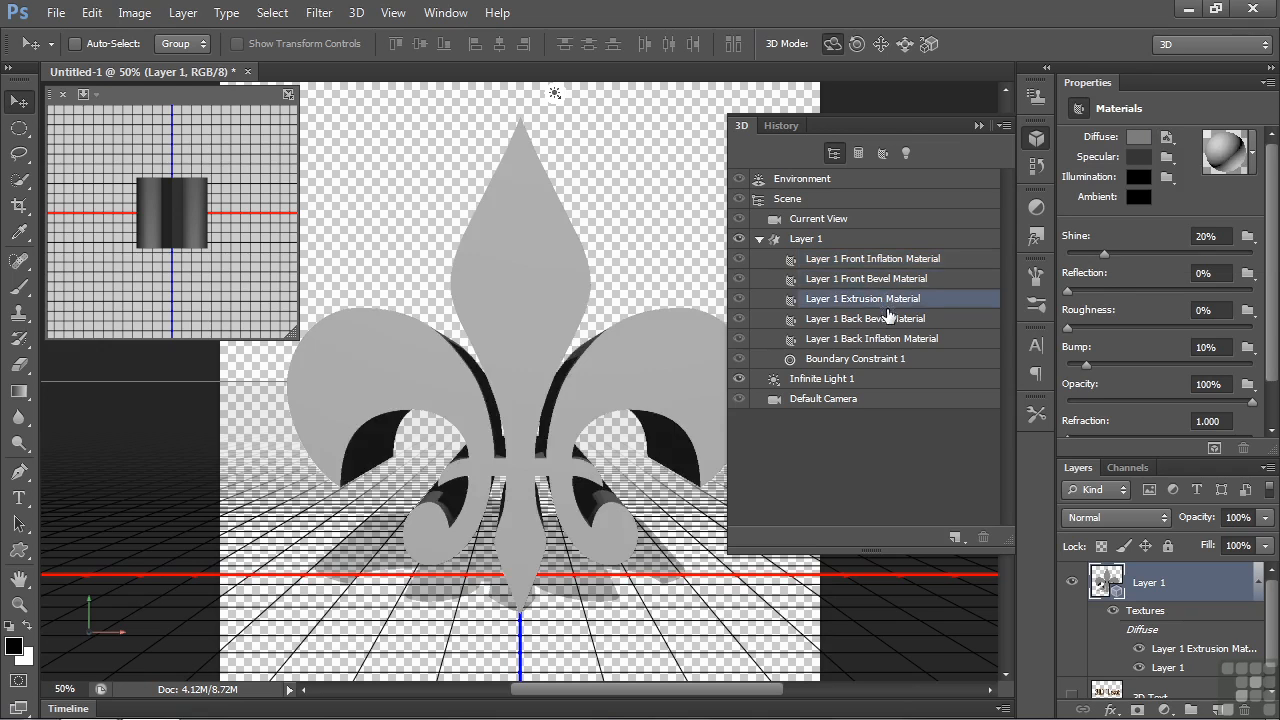
{"action": "left_click", "coordinate": [889, 318]}
{"action": "left_click", "coordinate": [890, 340]}
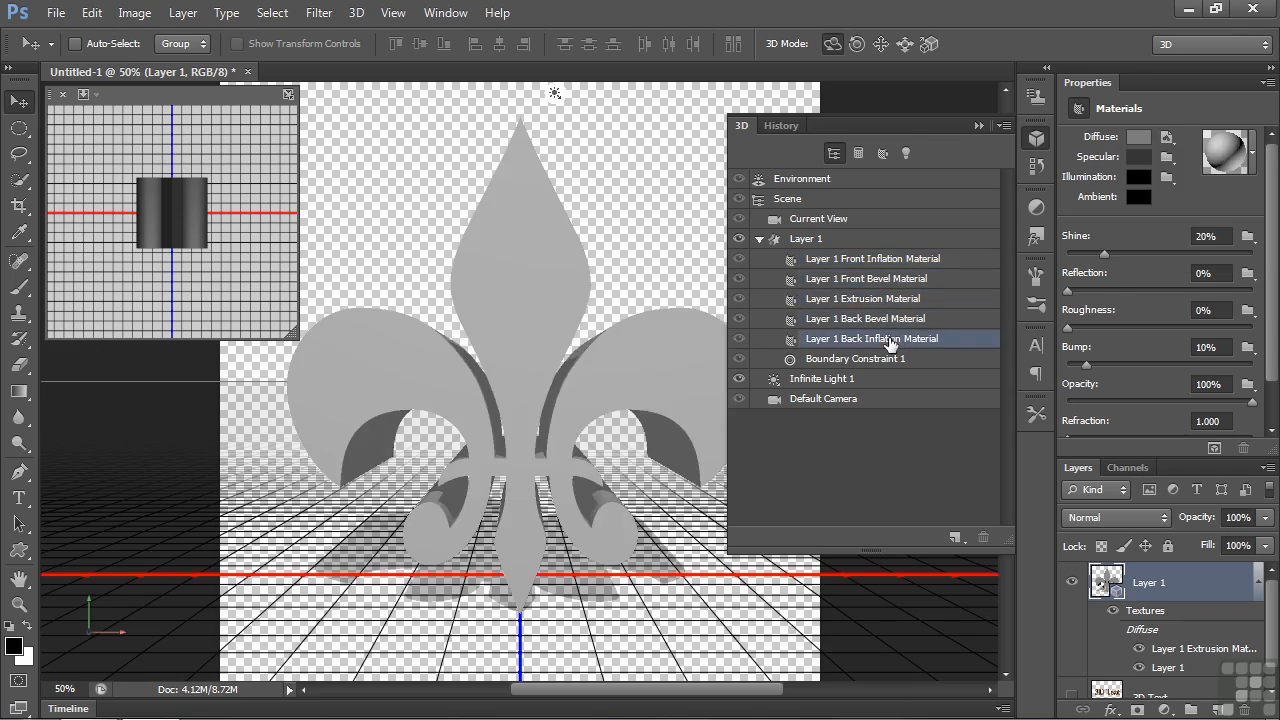
- Open the diffuse texture of the fleur-de-lis front inflation material for editing, accepting that changes apply everywhere it is used
{"action": "left_click", "coordinate": [893, 260]}
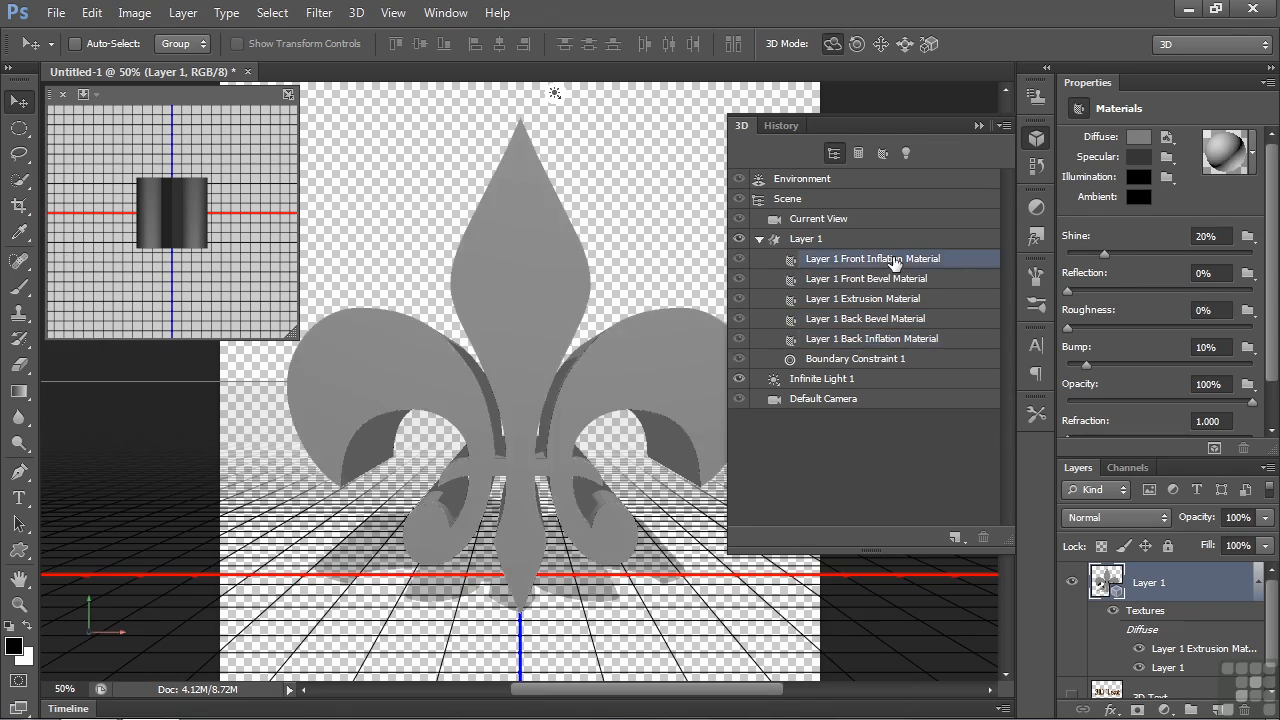
{"action": "left_click", "coordinate": [1172, 144]}
{"action": "left_click", "coordinate": [1158, 160]}
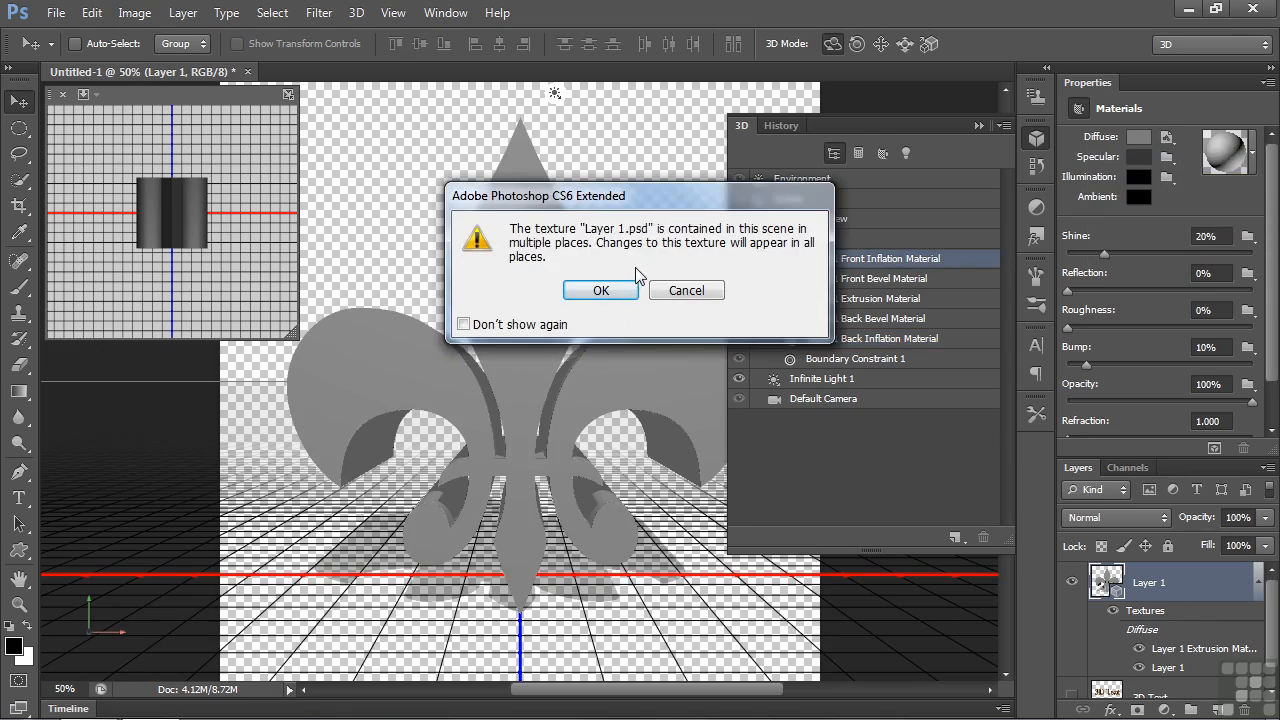
{"action": "left_click", "coordinate": [603, 293]}
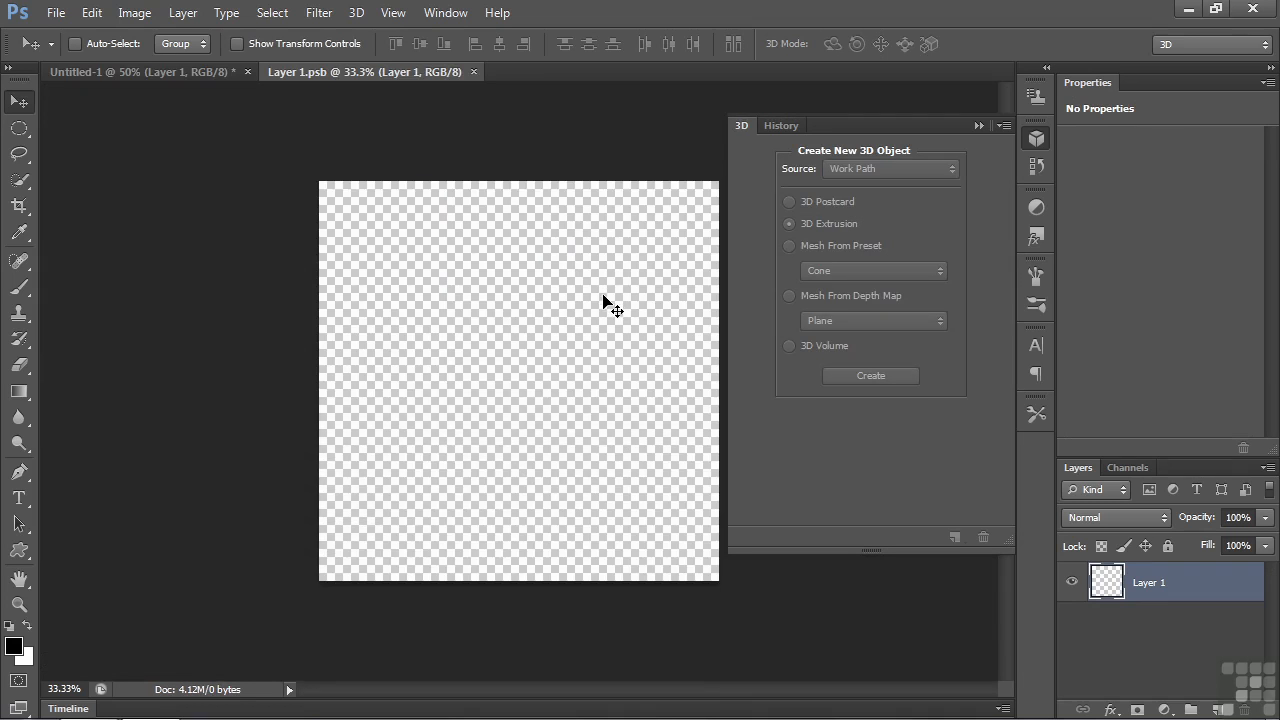
- Fill the texture layer with a solid blue-violet colour in Normal mode at 100% opacity, and save and close the texture
{"action": "left_click", "coordinate": [100, 15]}
{"action": "left_click", "coordinate": [190, 295]}
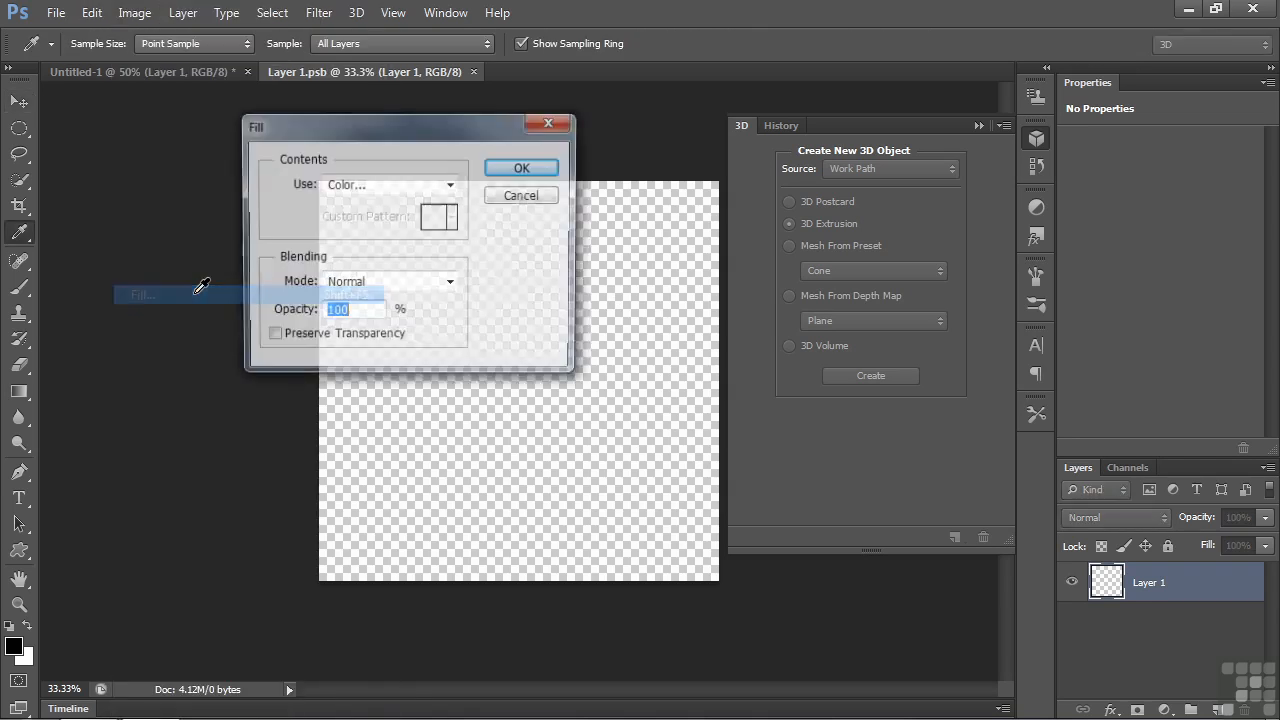
{"action": "left_click", "coordinate": [390, 184]}
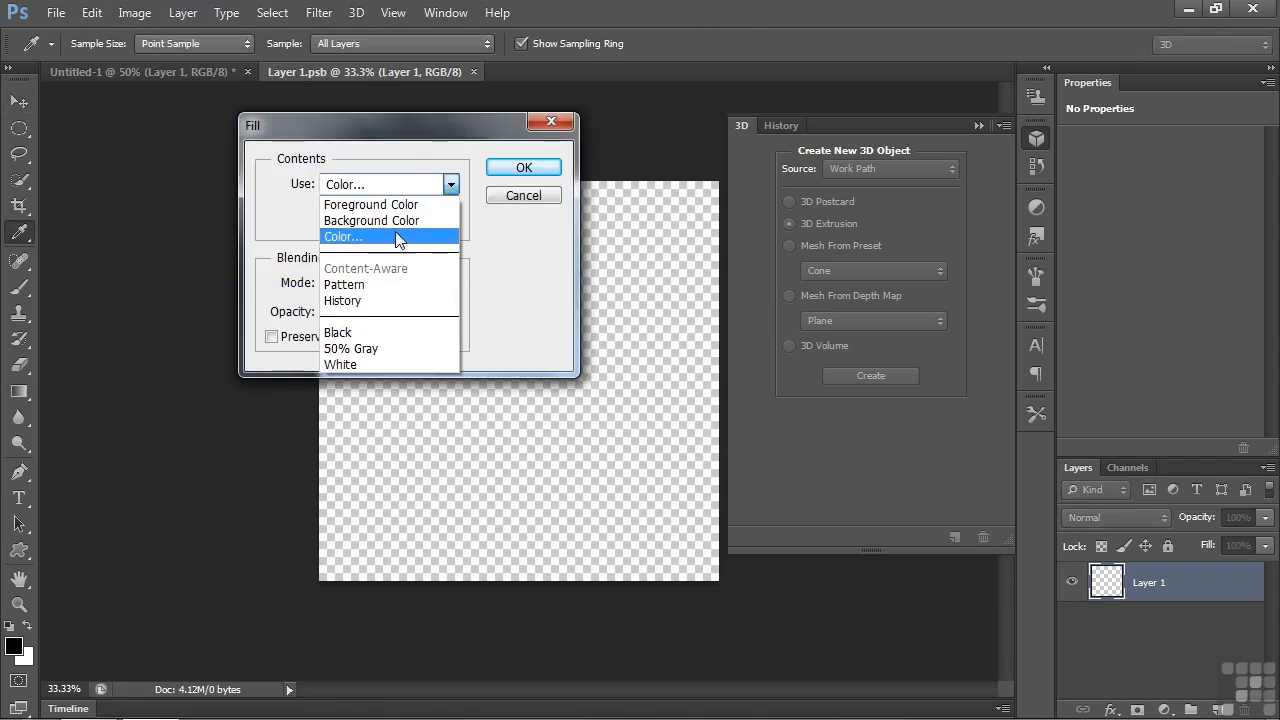
{"action": "left_click", "coordinate": [386, 240]}
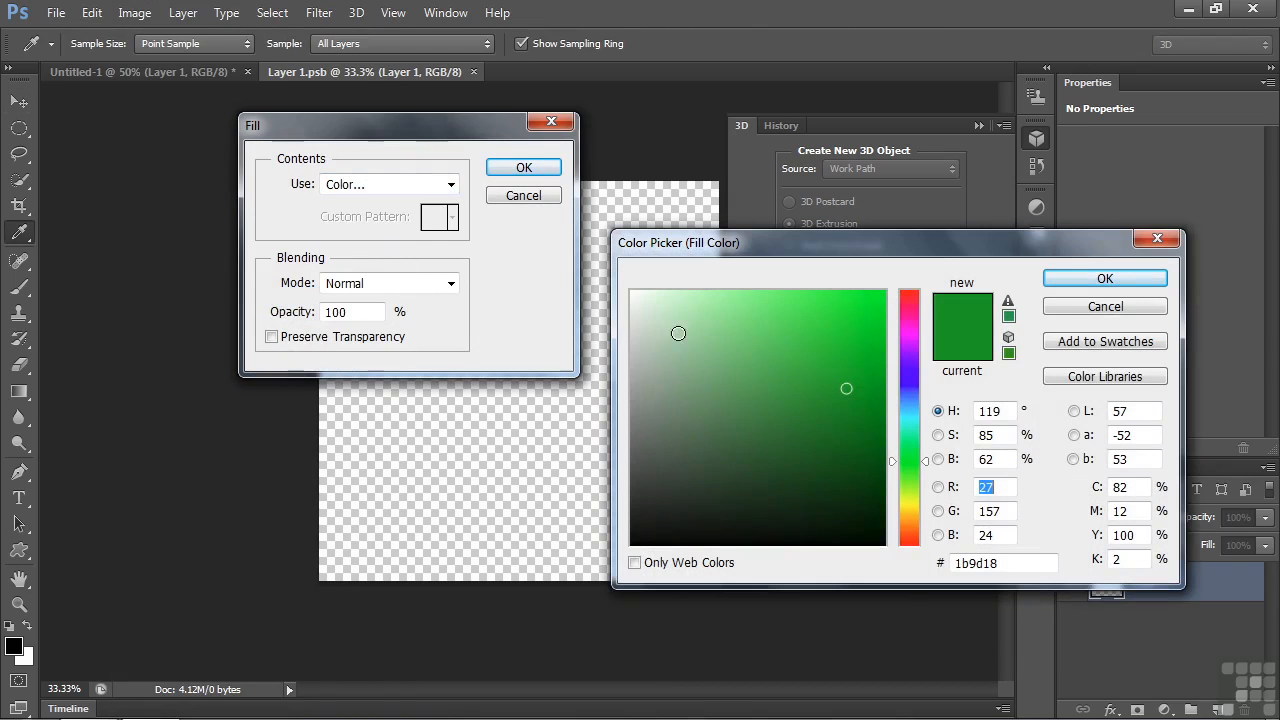
{"action": "left_click", "coordinate": [908, 373]}
{"action": "left_click", "coordinate": [828, 320]}
{"action": "left_click", "coordinate": [1098, 277]}
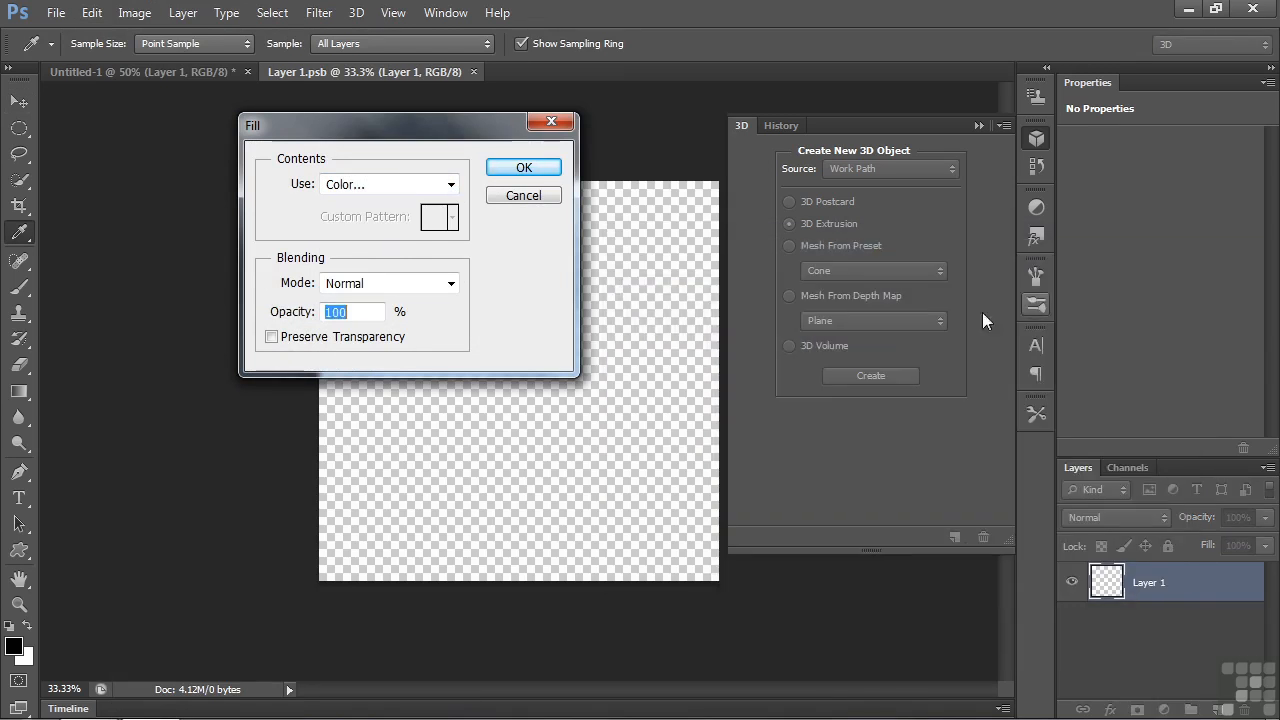
{"action": "left_click", "coordinate": [548, 171]}
{"action": "key", "text": "v"}
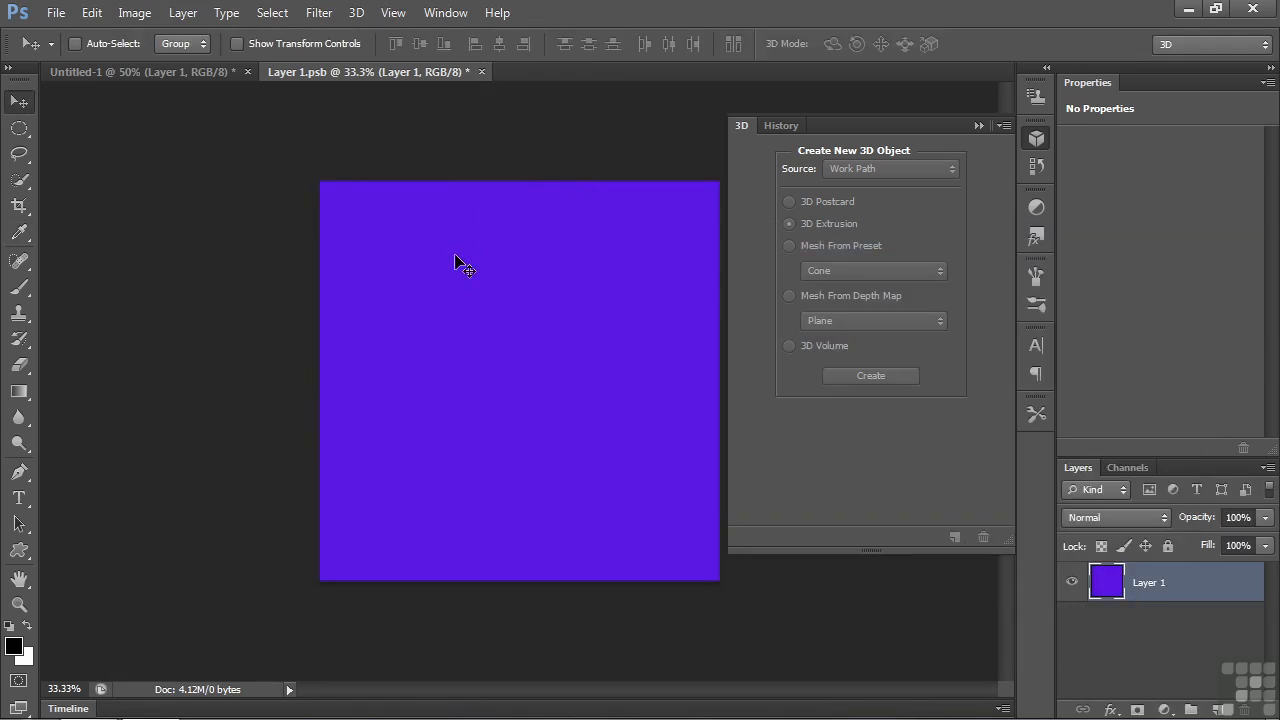
{"action": "left_click", "coordinate": [481, 72]}
{"action": "left_click", "coordinate": [553, 280]}
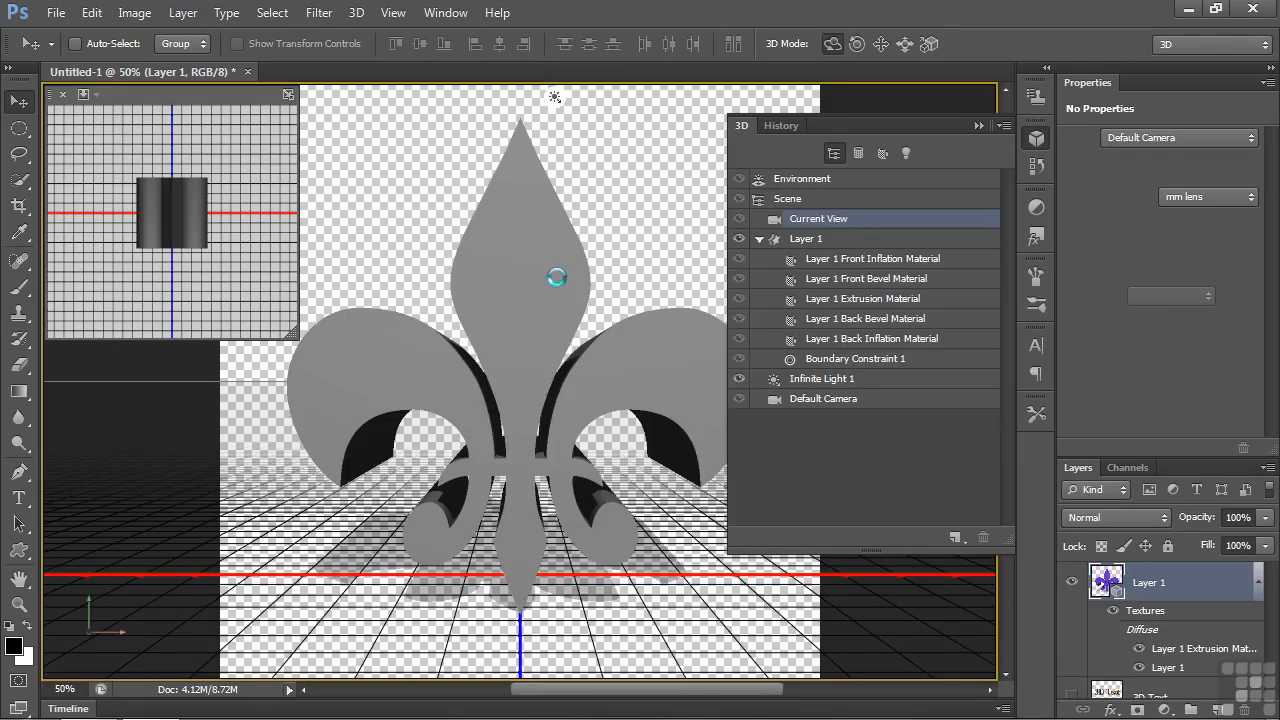
- Select the fleur-de-lis mesh on the canvas and rotate it slightly
{"action": "left_click", "coordinate": [516, 345]}
{"action": "left_click", "coordinate": [516, 345]}
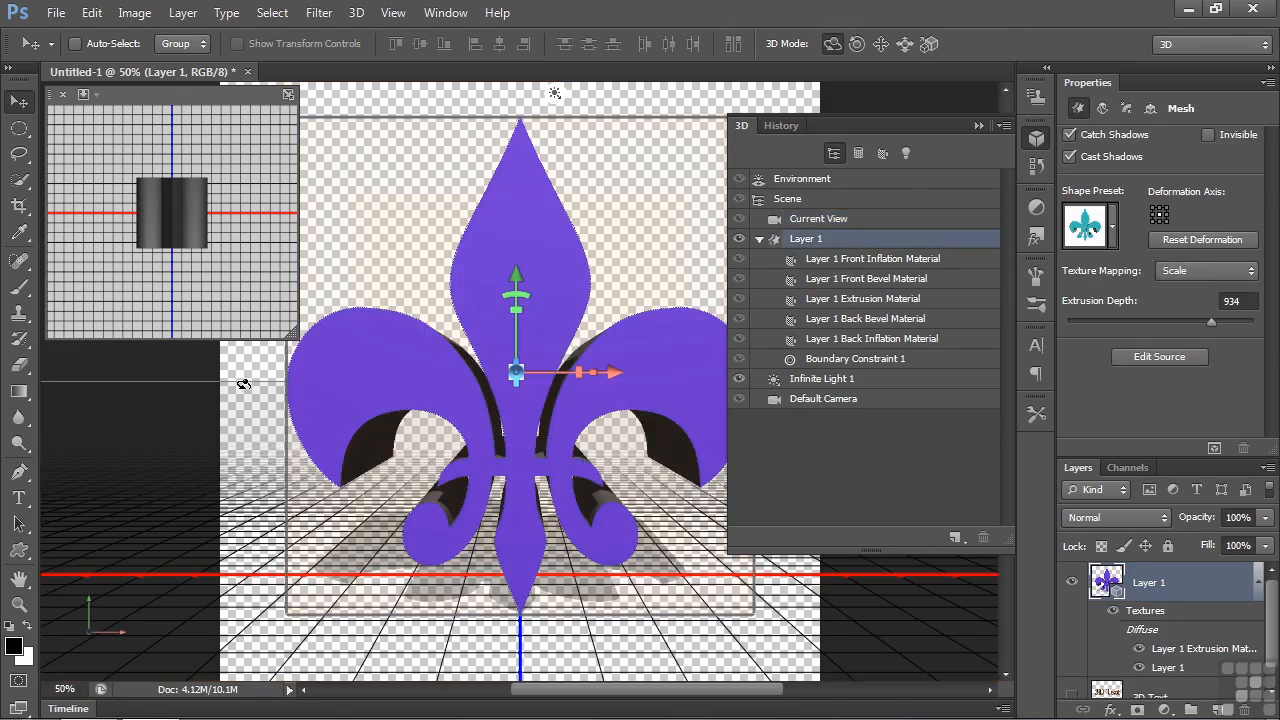
{"action": "mouse_move", "coordinate": [240, 382]}
{"action": "left_mouse_down"}
{"action": "mouse_move", "coordinate": [640, 368]}
{"action": "mouse_move", "coordinate": [594, 354]}
{"action": "mouse_move", "coordinate": [266, 380]}
{"action": "mouse_move", "coordinate": [248, 393]}
{"action": "left_mouse_up"}
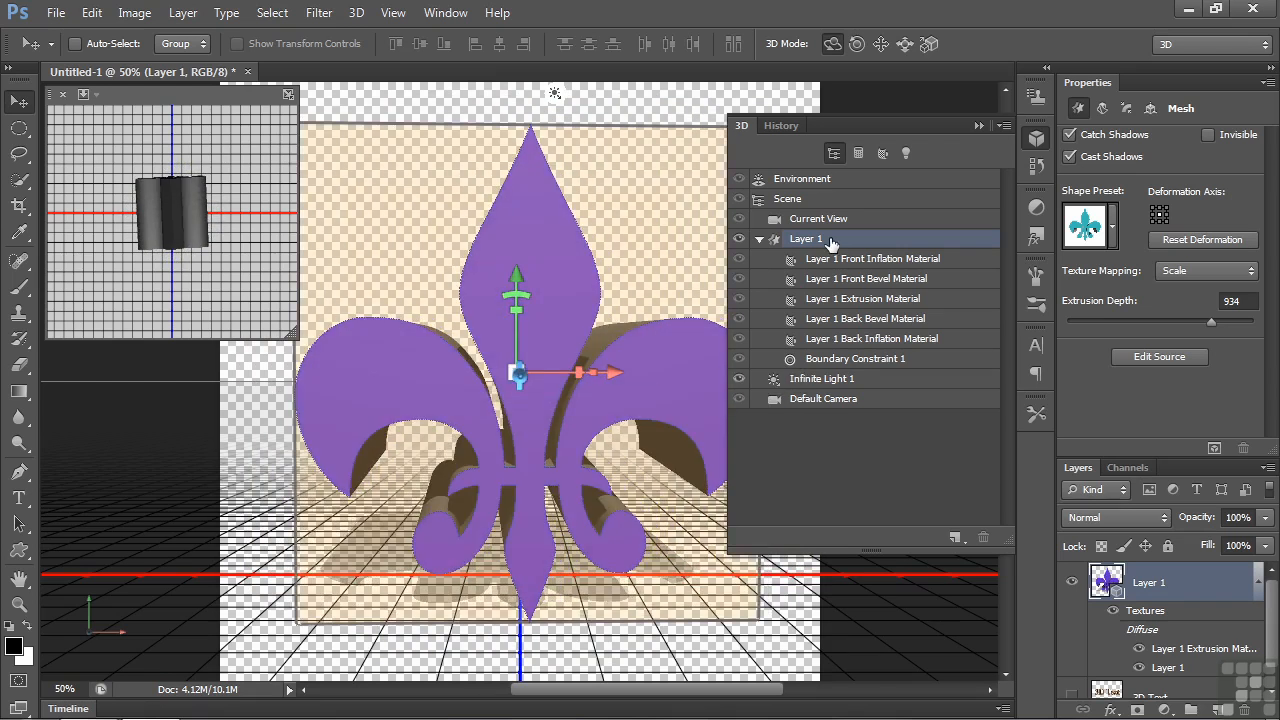
- Set the front cap bevel width of the fleur-de-lis mesh to 29% and deselect the mesh
{"action": "left_click", "coordinate": [1127, 109]}
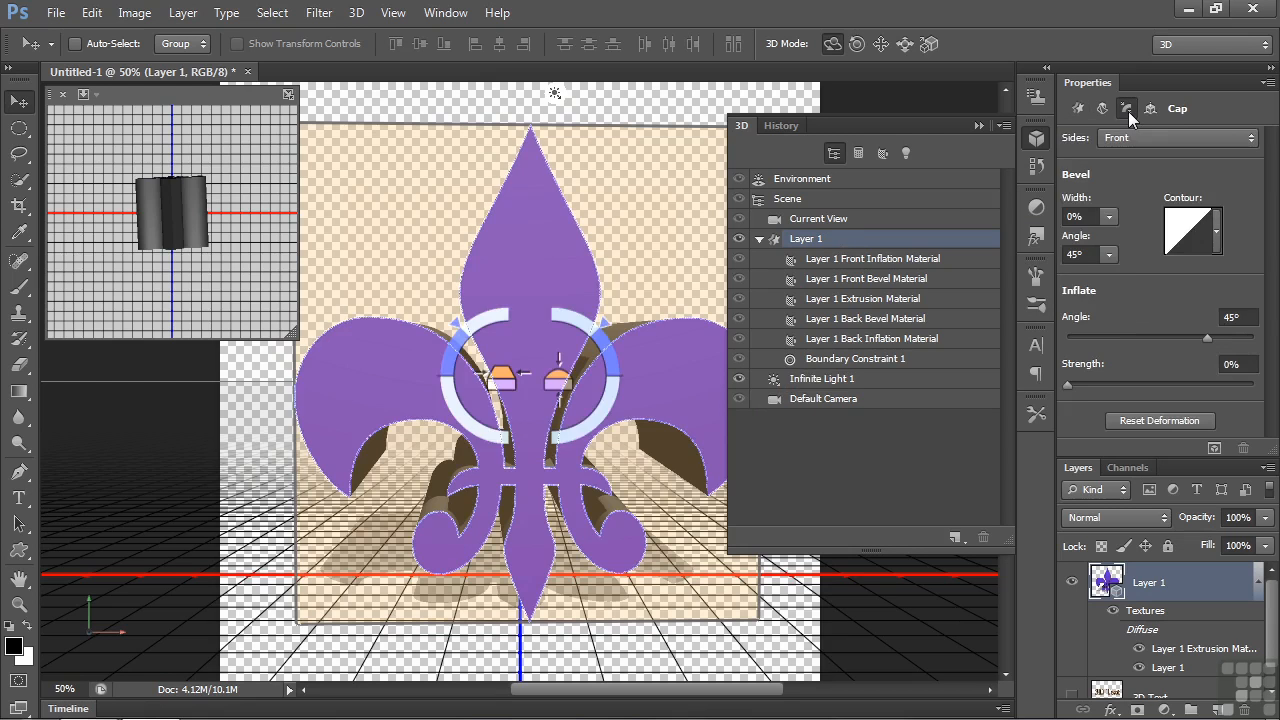
{"action": "left_click", "coordinate": [1109, 216]}
{"action": "left_click_drag", "start_coordinate": [1107, 238], "coordinate": [1137, 240]}
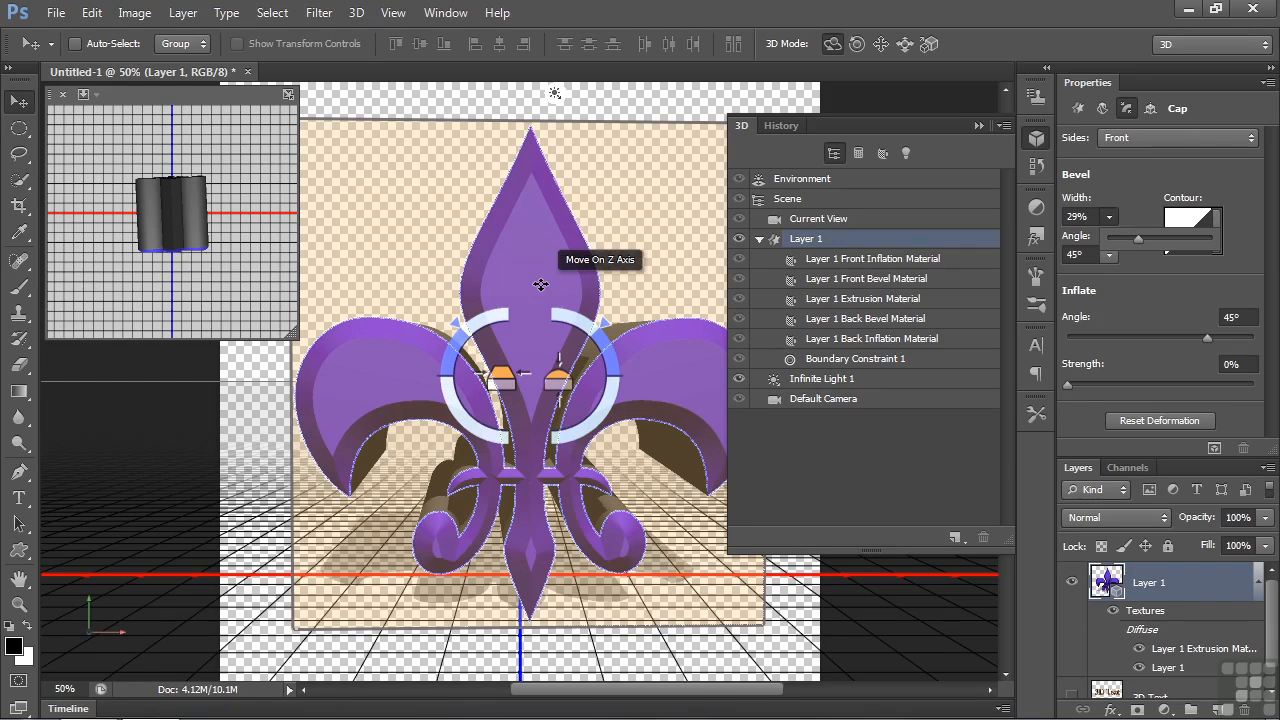
{"action": "left_click", "coordinate": [211, 411]}
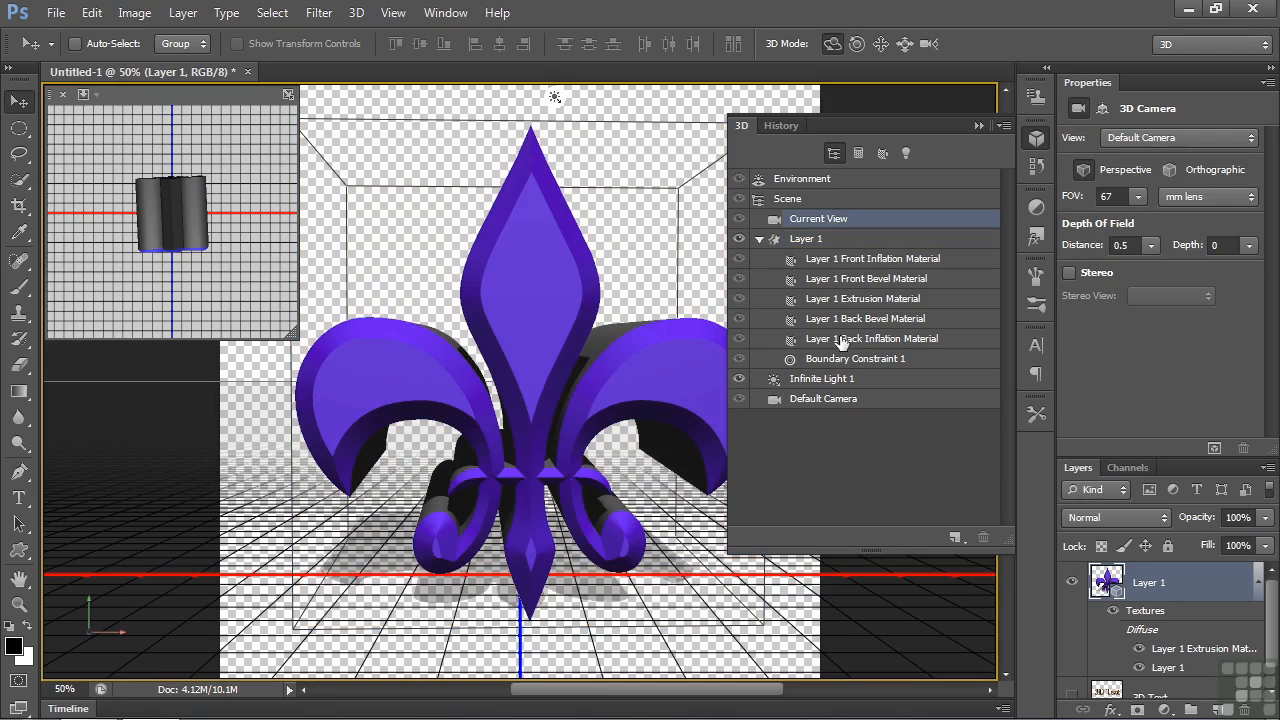
- Examine the diffuse texture options of the fleur-de-lis front inflation material
{"action": "left_click", "coordinate": [876, 261]}
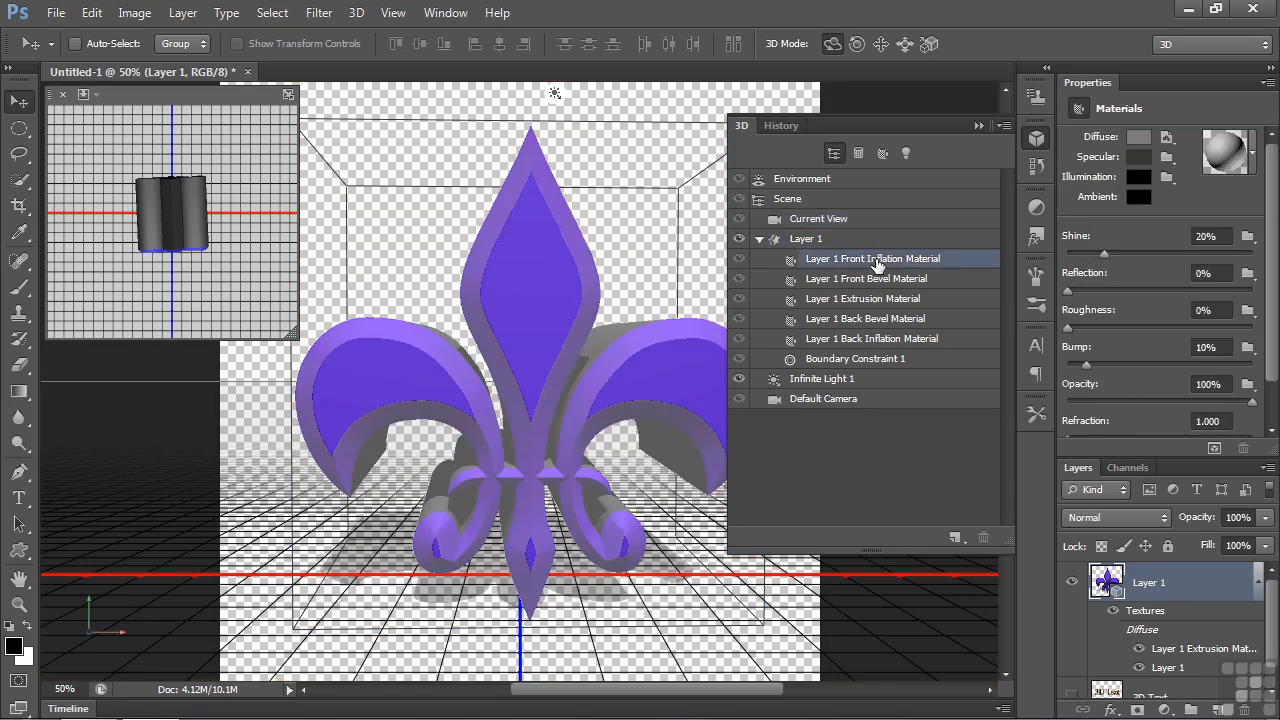
{"action": "left_click", "coordinate": [1166, 137]}
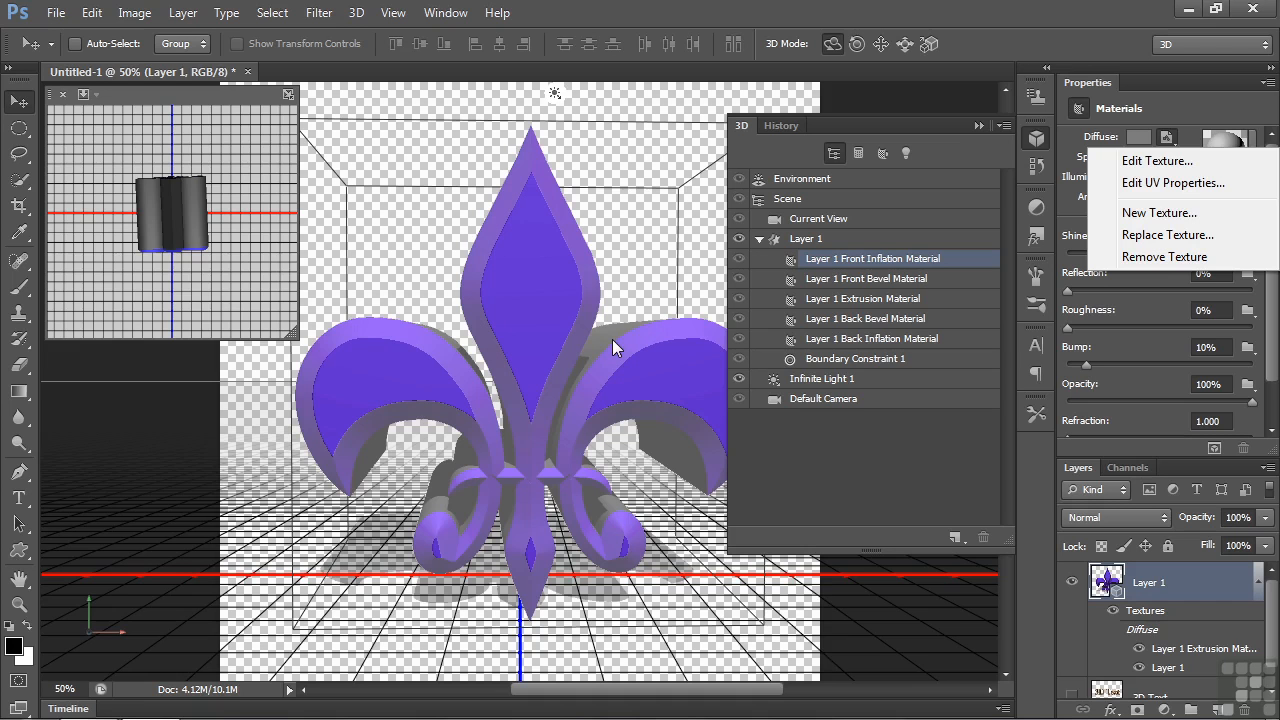
{"action": "left_click", "coordinate": [1070, 592]}
- Hide the fleur-de-lis layer, and show and select the 3D Text layer
{"action": "left_click", "coordinate": [1071, 582]}
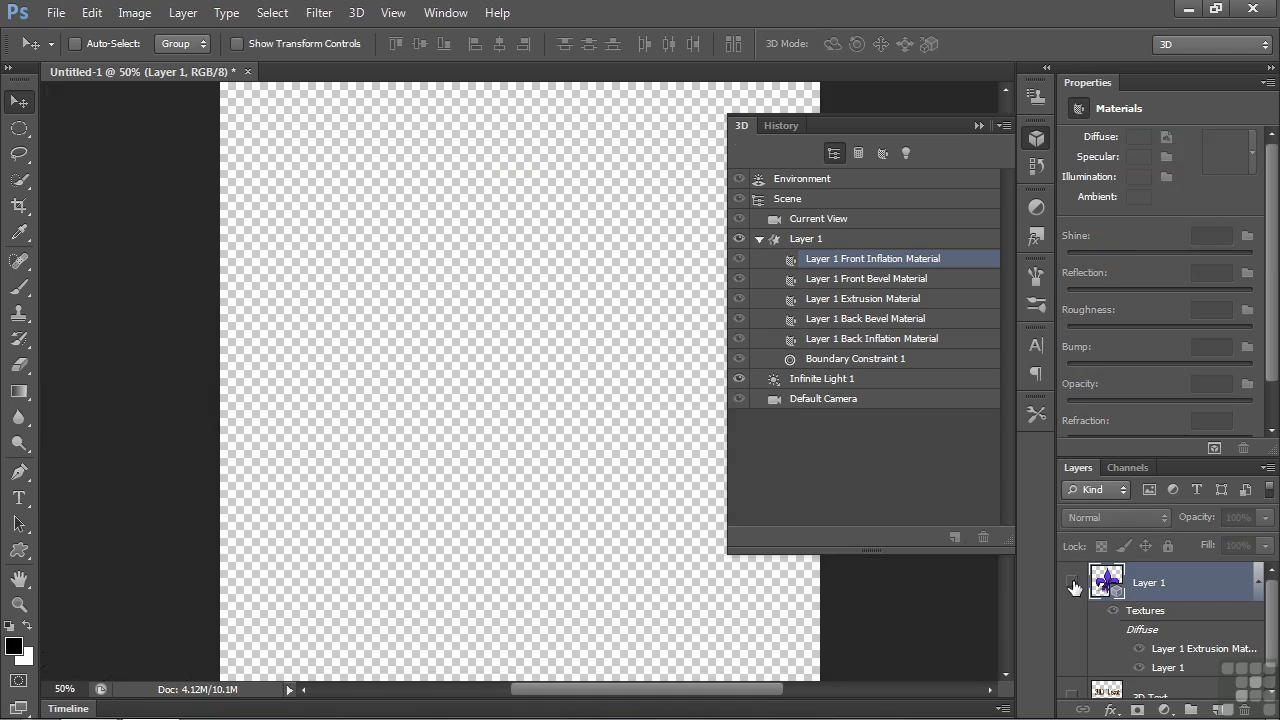
{"action": "scroll", "coordinate": [1272, 651], "scroll_direction": "down", "scroll_amount": 1}
{"action": "left_click", "coordinate": [1072, 679]}
{"action": "left_click", "coordinate": [1150, 679]}
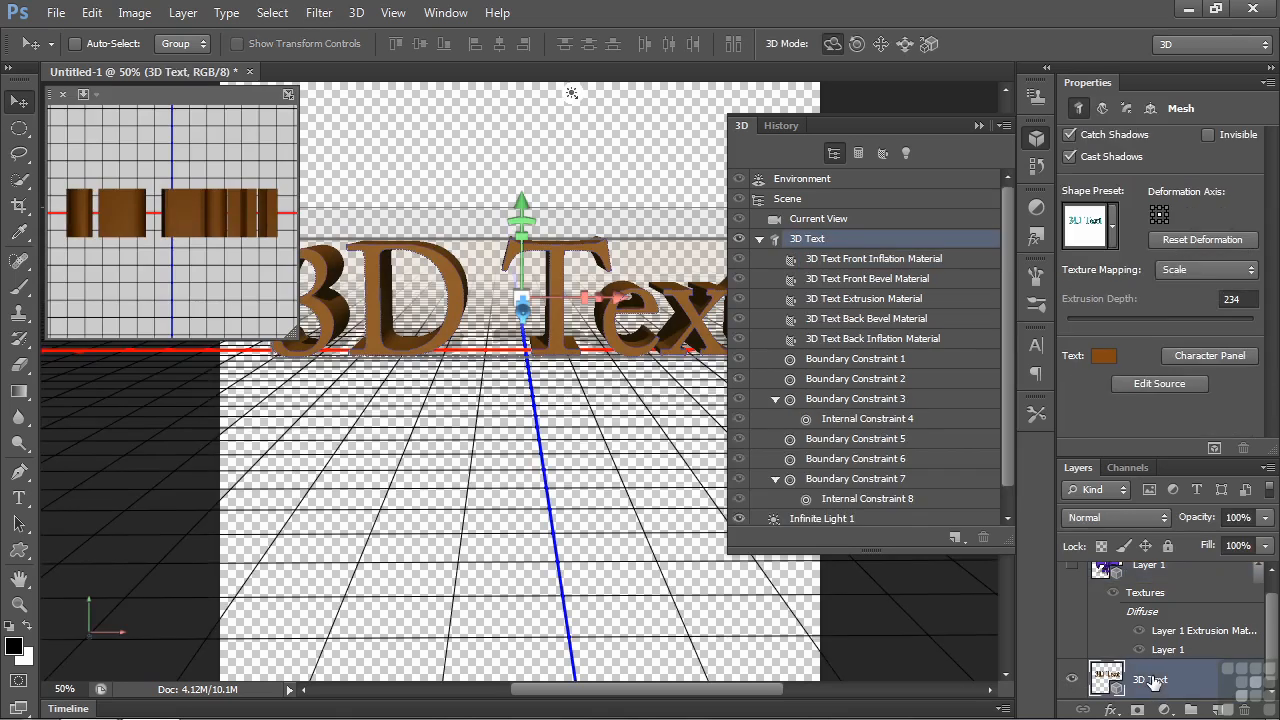
- Set the diffuse colour of the 3D Text front inflation material to bright red (#e81d3f)
{"action": "left_click", "coordinate": [871, 262]}
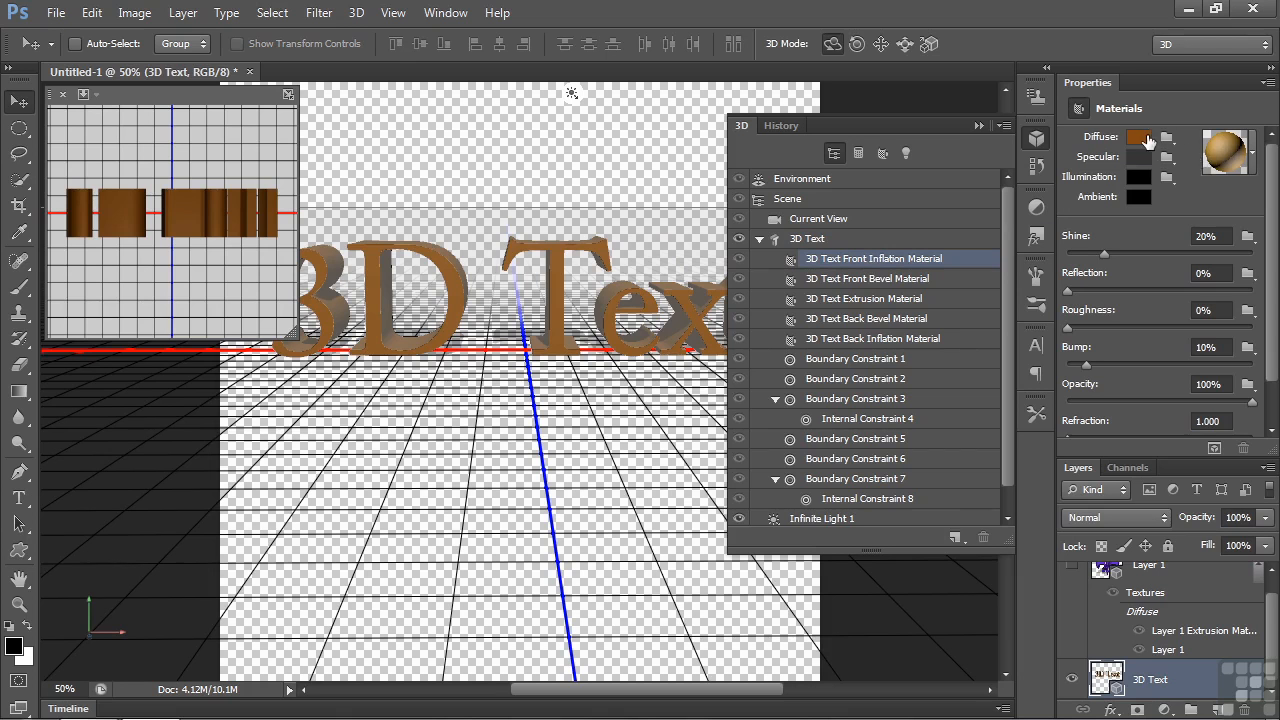
{"action": "left_click", "coordinate": [1138, 143]}
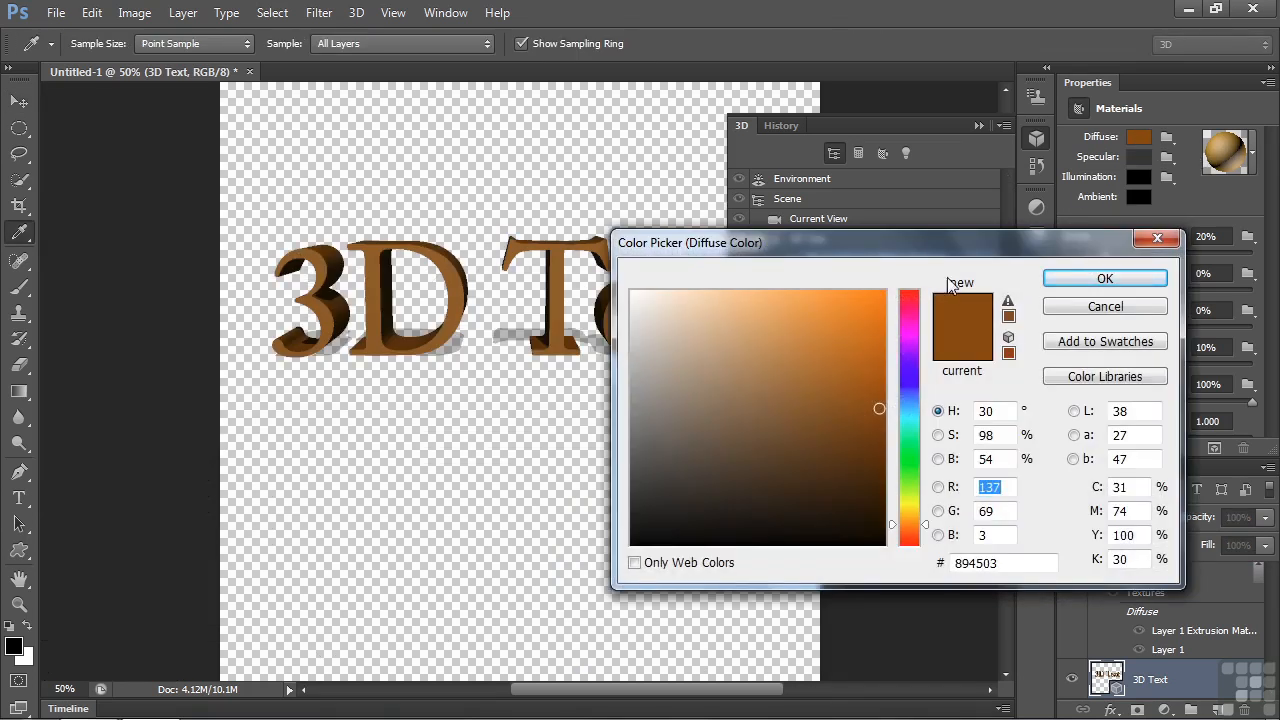
{"action": "left_click", "coordinate": [910, 302]}
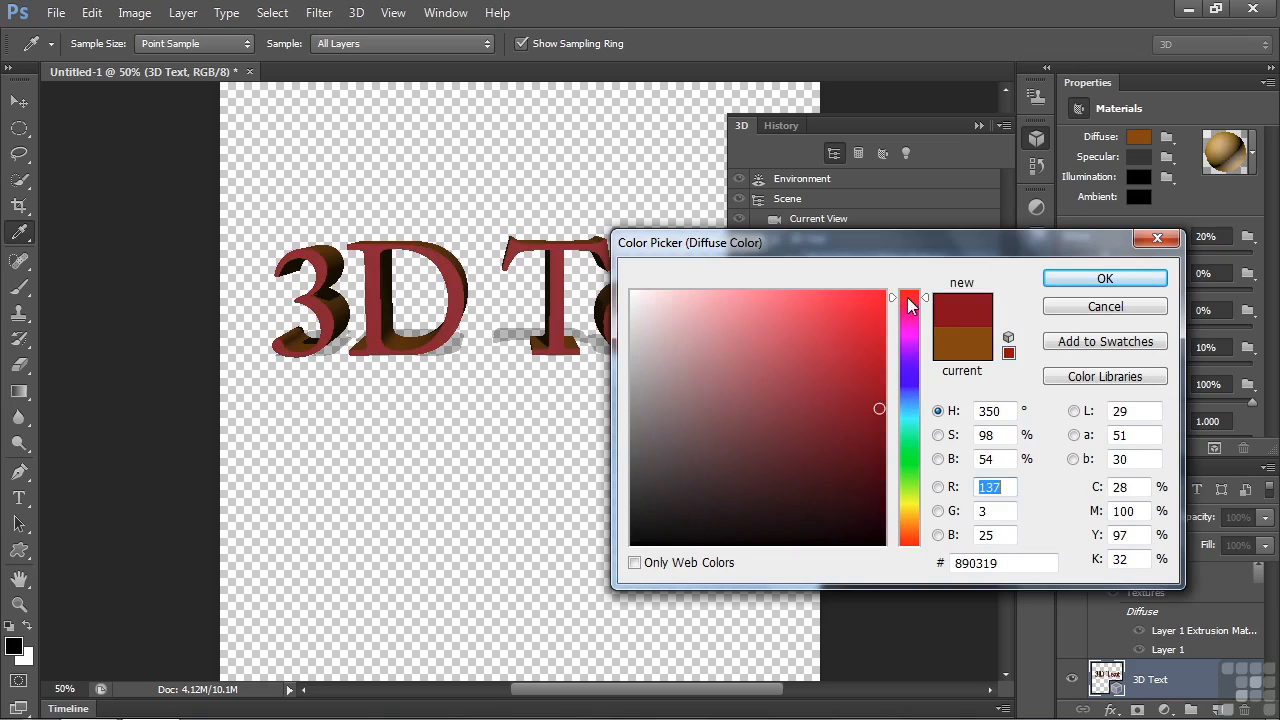
{"action": "left_click", "coordinate": [853, 313]}
{"action": "left_click", "coordinate": [1098, 280]}
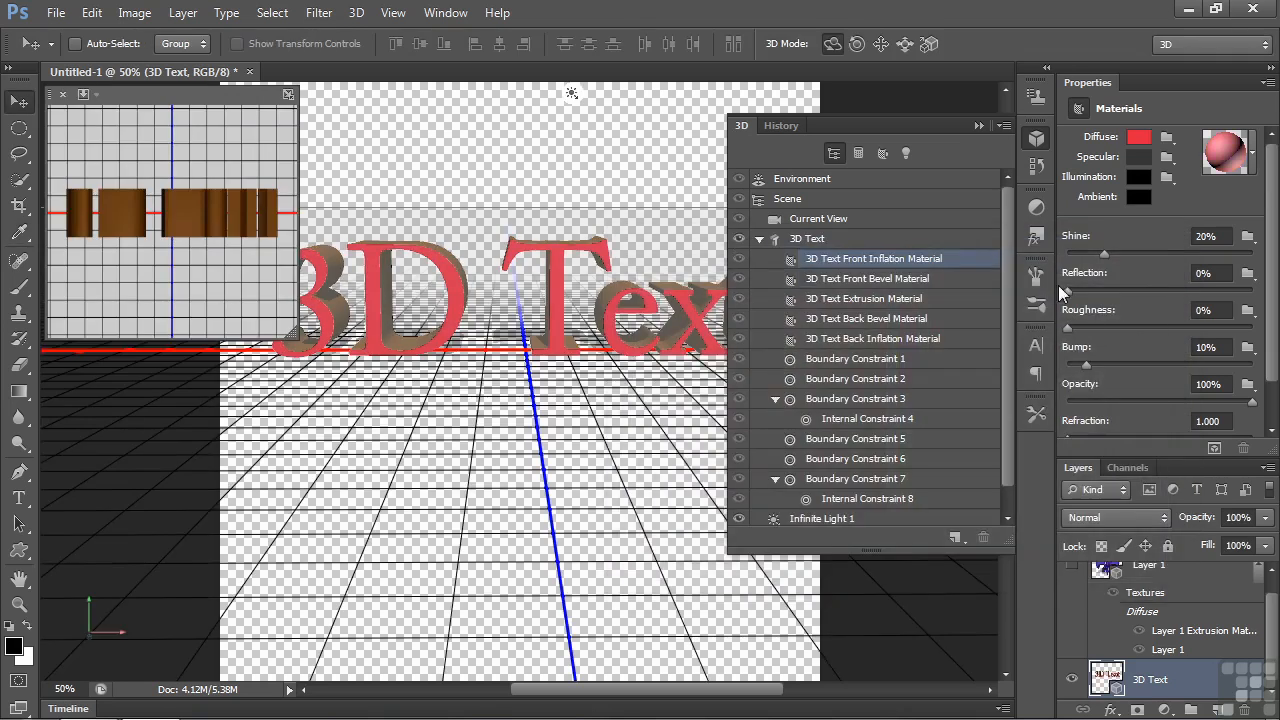
- Set the diffuse colour of the 3D Text front bevel material to purple-magenta
{"action": "left_click", "coordinate": [906, 282]}
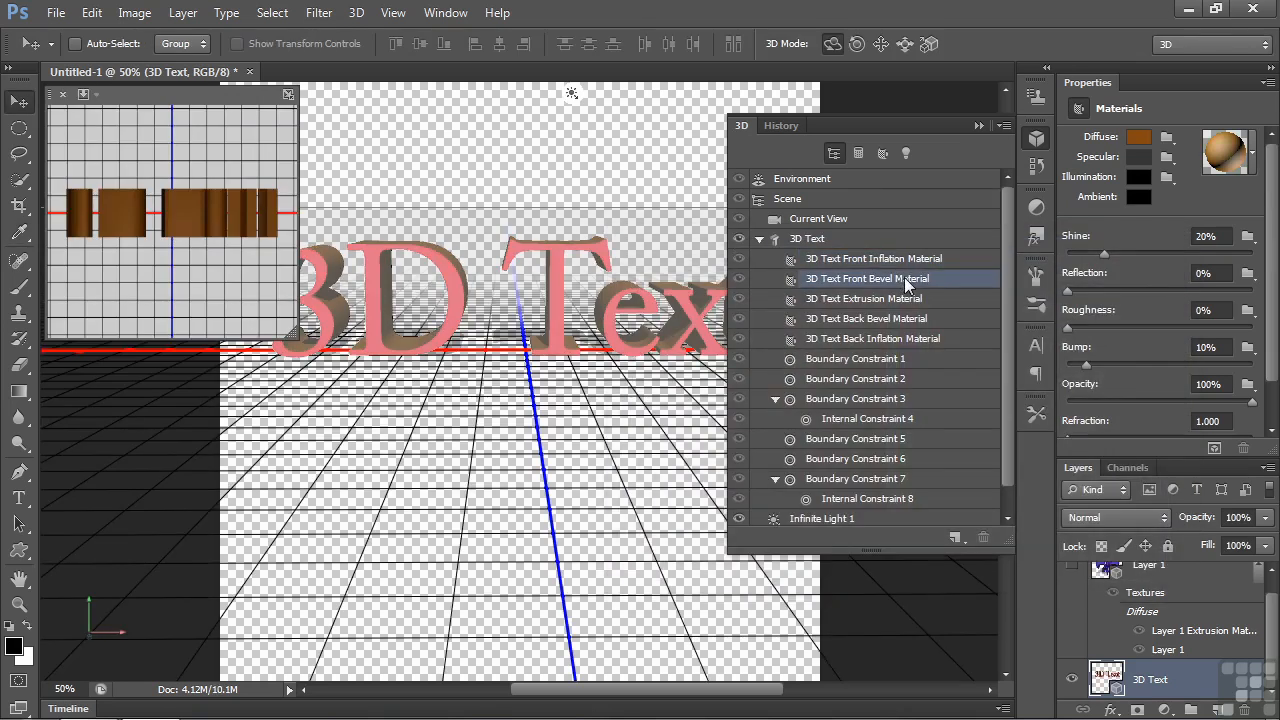
{"action": "left_click", "coordinate": [1139, 142]}
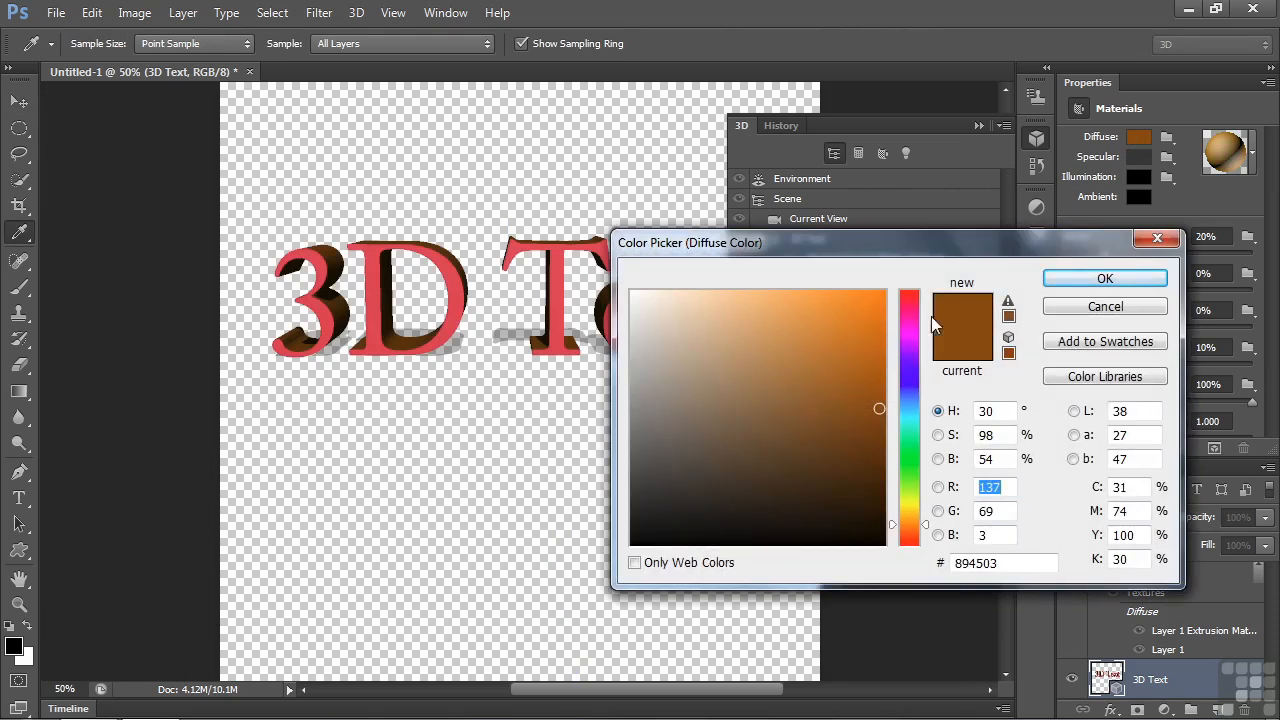
{"action": "left_click", "coordinate": [904, 330]}
{"action": "left_click", "coordinate": [1078, 282]}
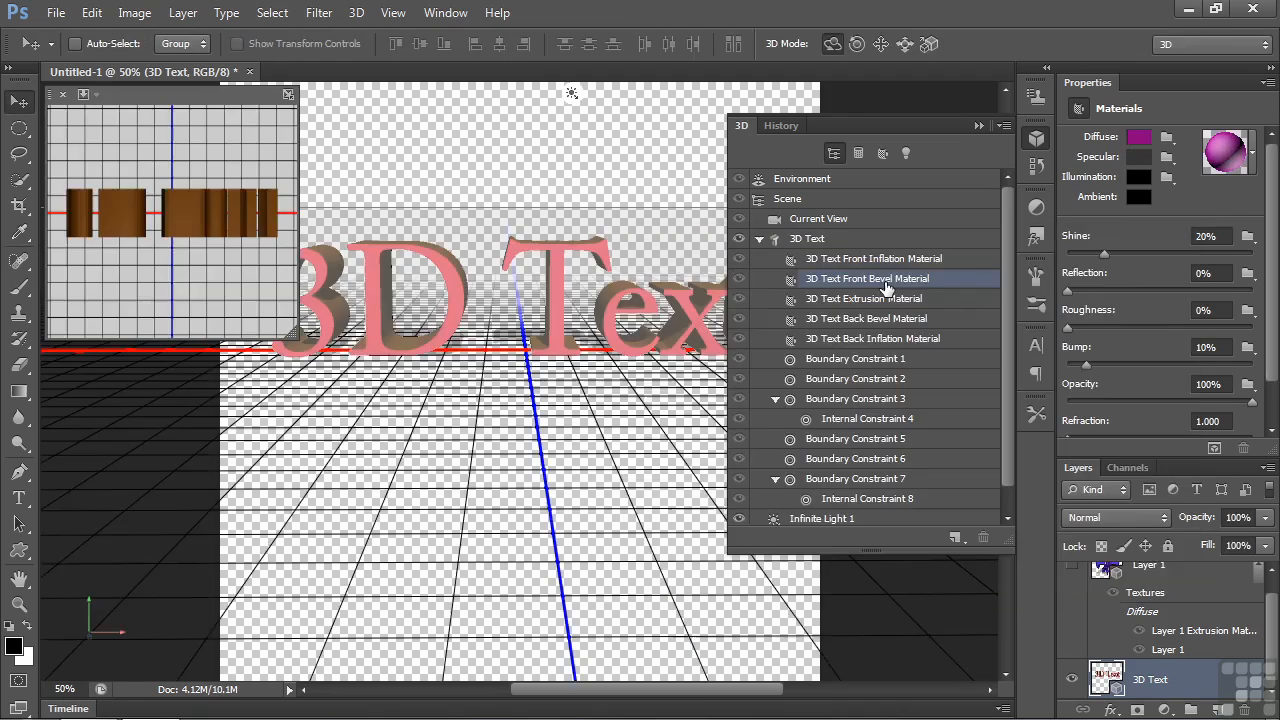
- Set the front cap bevel width of the 3D Text mesh to 27%
{"action": "left_click", "coordinate": [821, 241]}
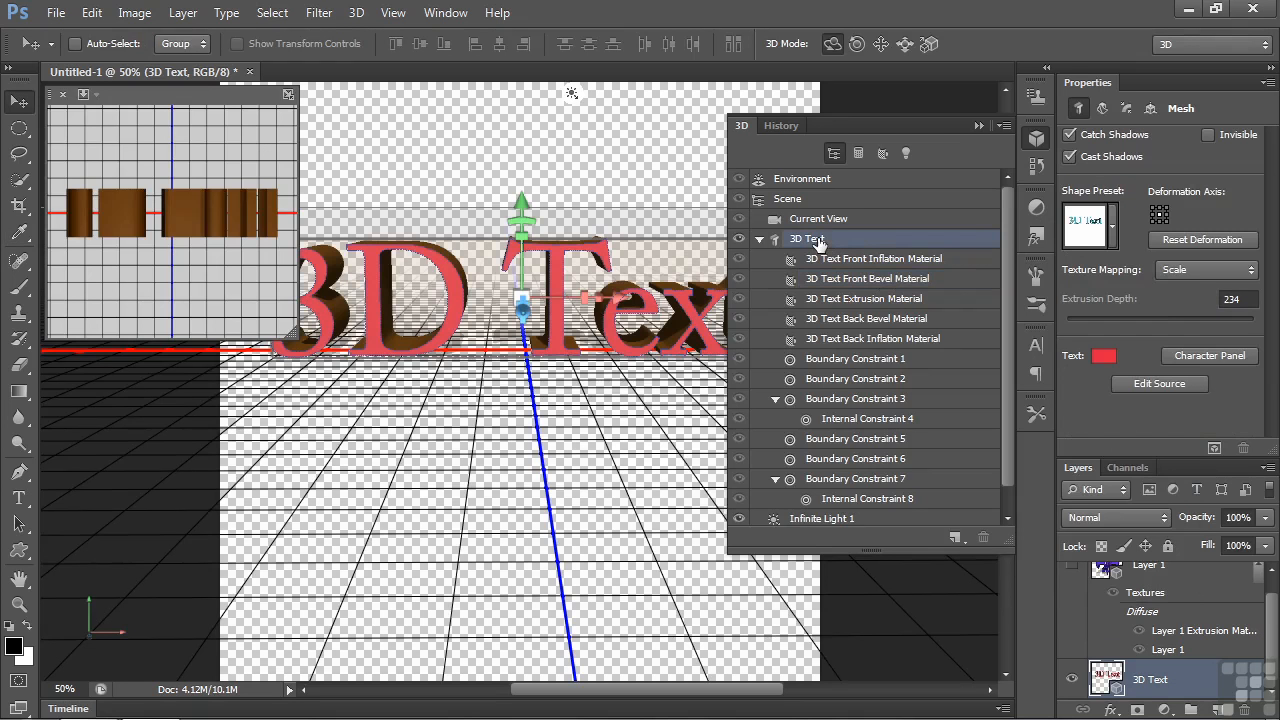
{"action": "left_click", "coordinate": [1127, 109]}
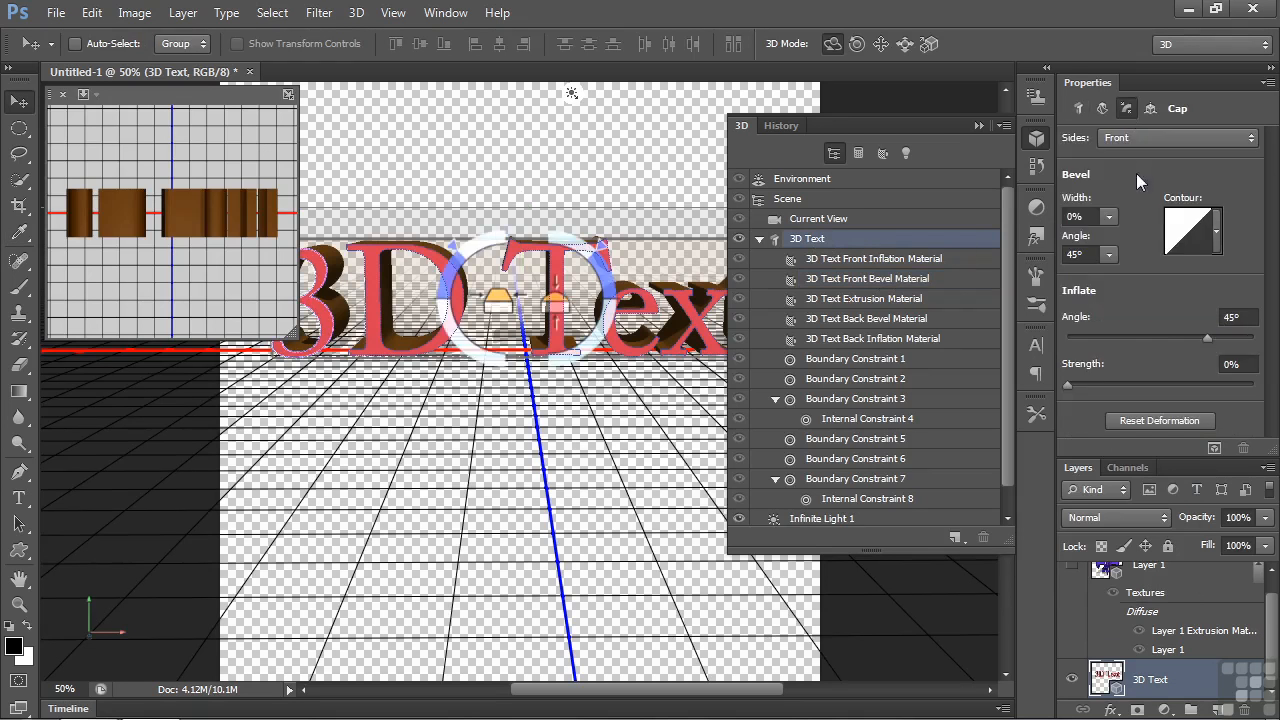
{"action": "left_click", "coordinate": [1108, 217]}
{"action": "left_click_drag", "start_coordinate": [1108, 247], "coordinate": [1134, 243]}
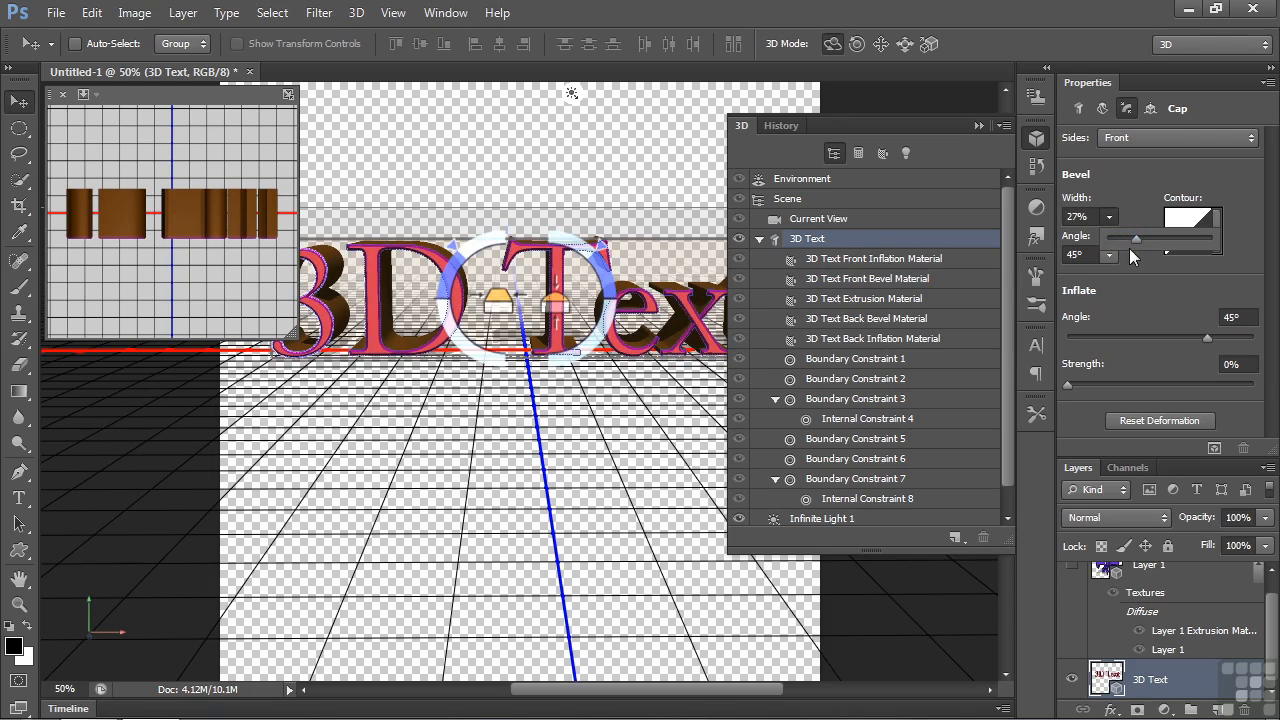
- Set the diffuse colour of the 3D Text extrusion material to yellow (#e3ee2c)
{"action": "left_click", "coordinate": [878, 300]}
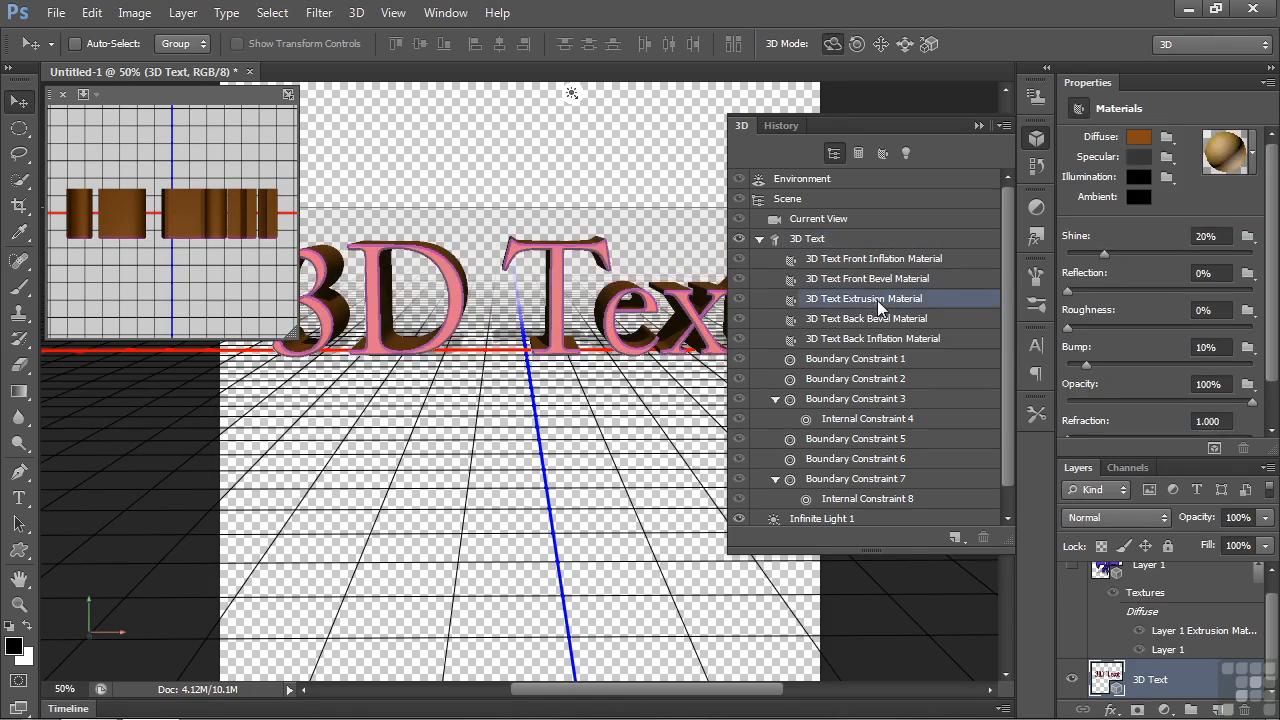
{"action": "left_click", "coordinate": [1138, 137]}
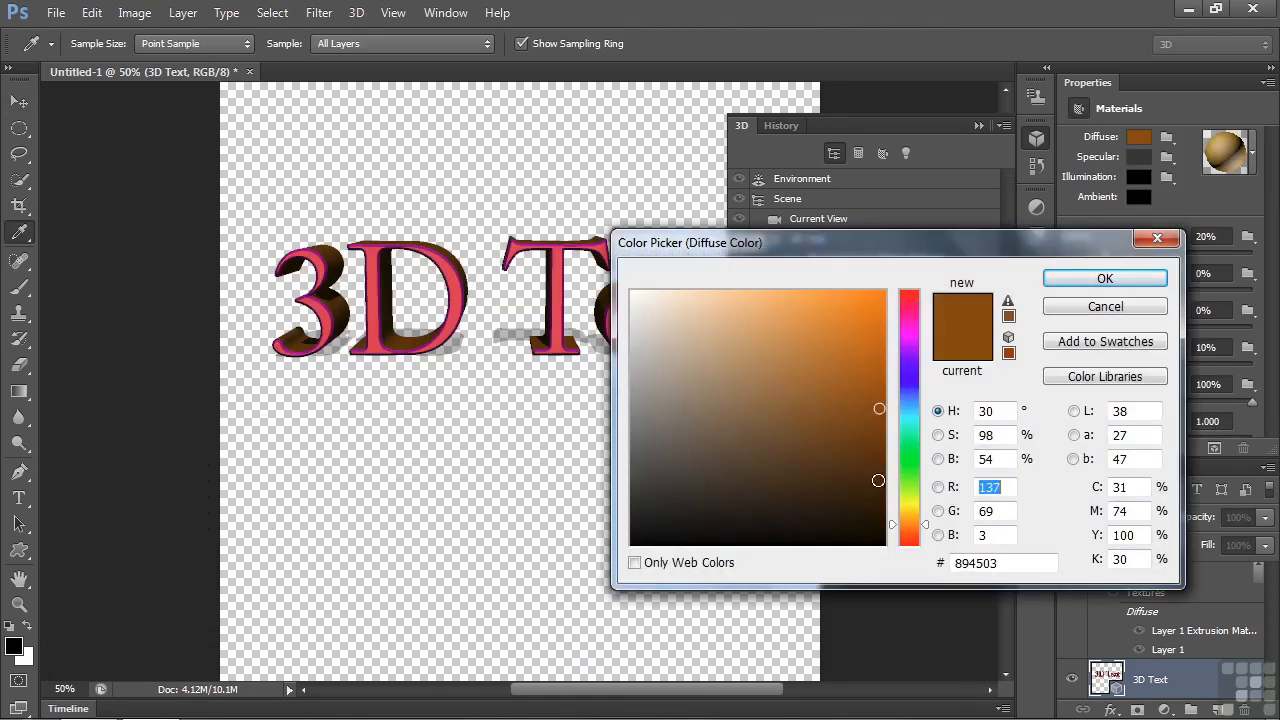
{"action": "left_click", "coordinate": [900, 500]}
{"action": "left_click", "coordinate": [838, 307]}
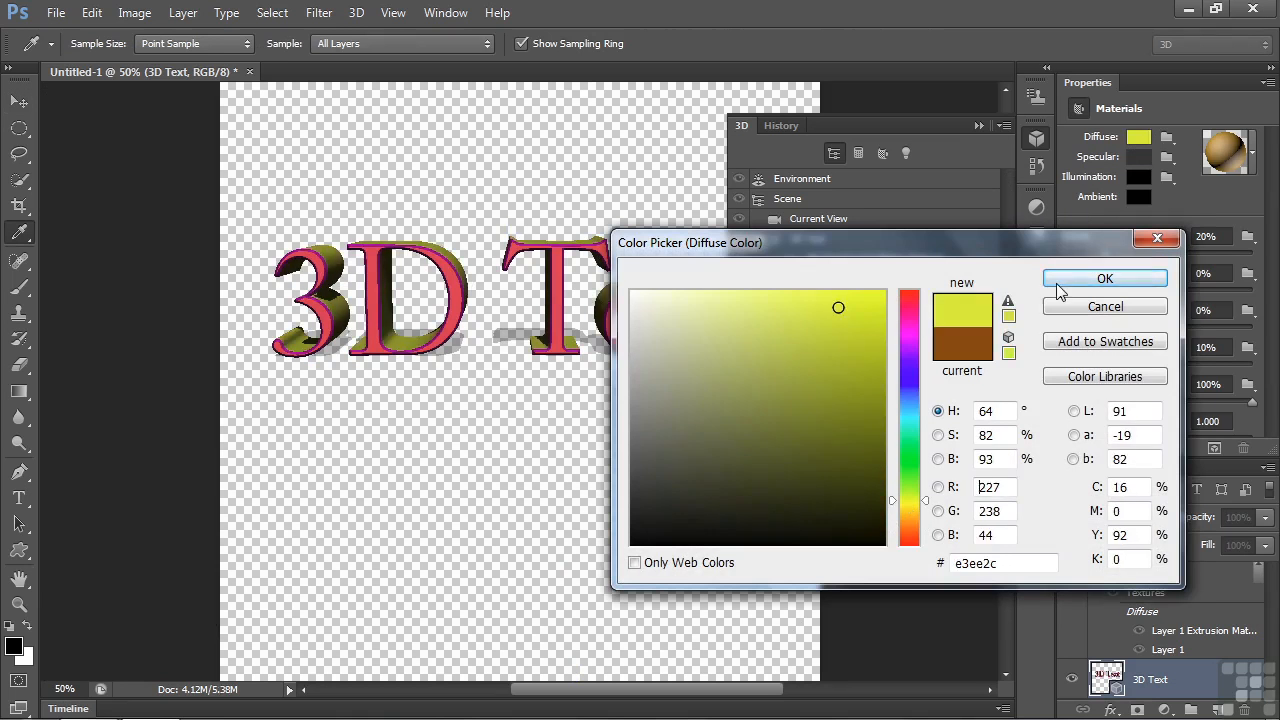
{"action": "left_click", "coordinate": [1104, 278]}
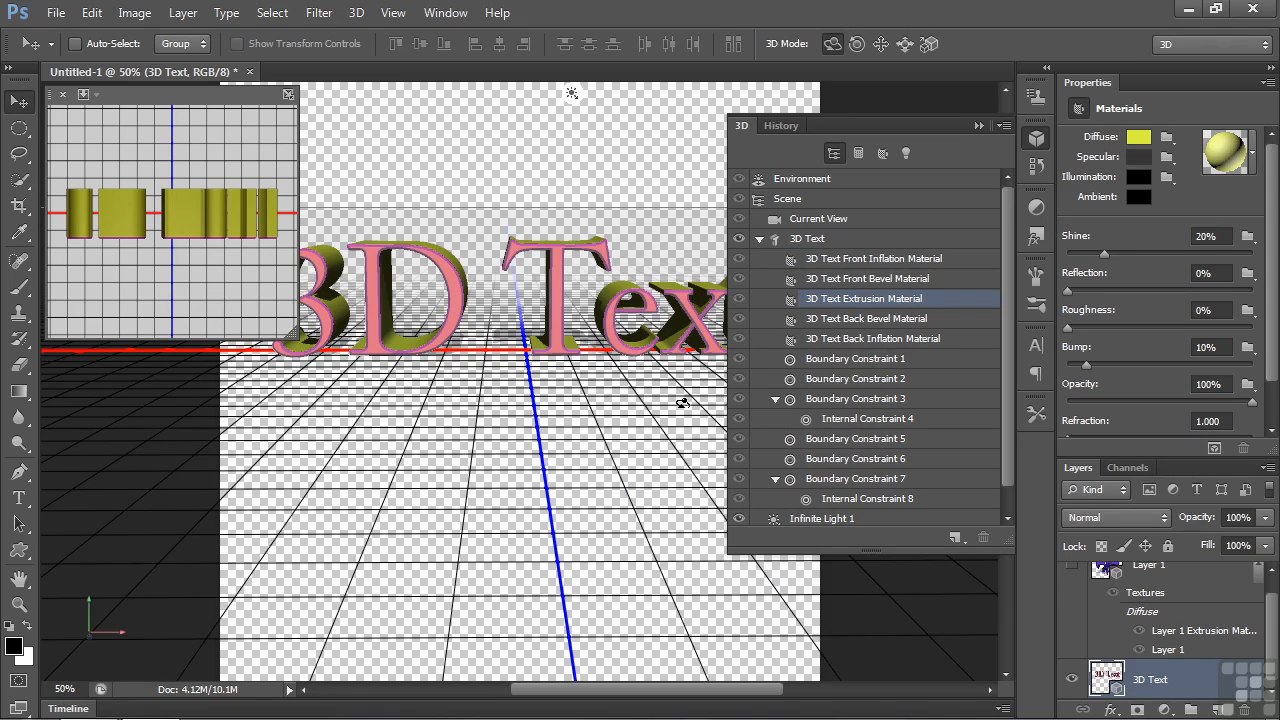
- Select the 3D Text mesh on the canvas and rotate it slightly
{"action": "left_click", "coordinate": [563, 302]}
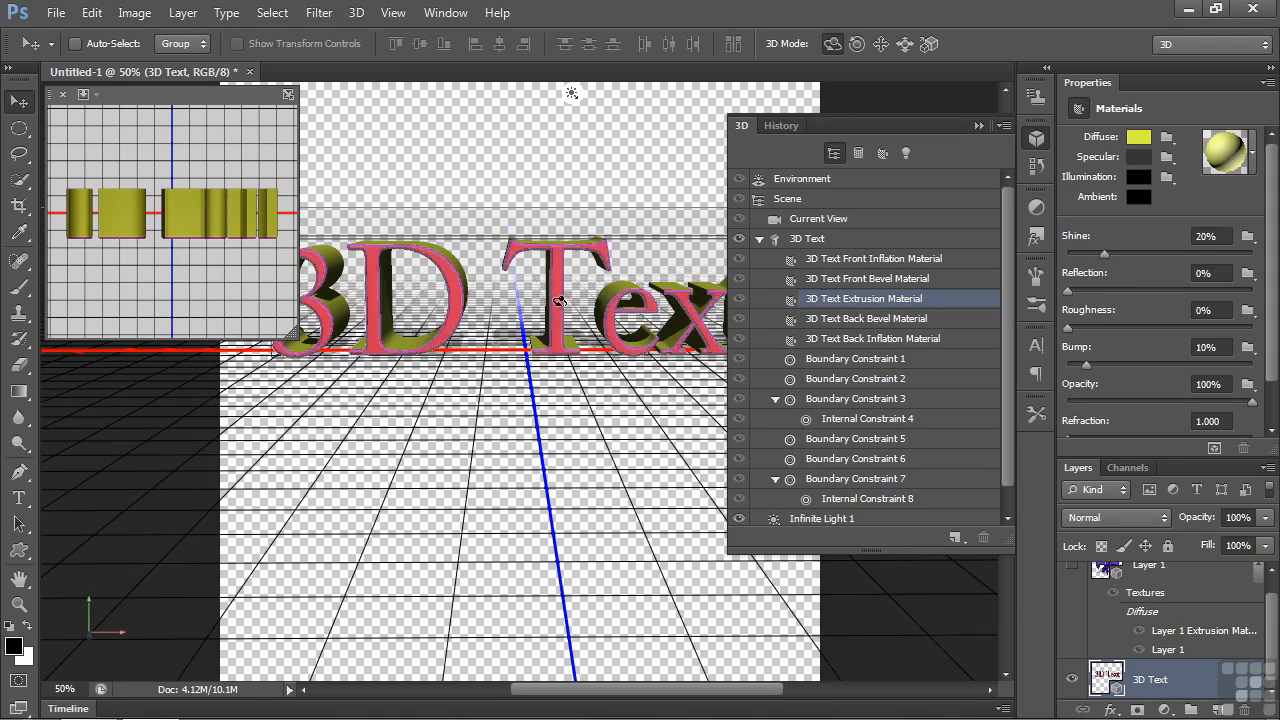
{"action": "left_click", "coordinate": [559, 302]}
{"action": "mouse_move", "coordinate": [548, 189]}
{"action": "left_mouse_down"}
{"action": "mouse_move", "coordinate": [553, 219]}
{"action": "mouse_move", "coordinate": [542, 173]}
{"action": "left_mouse_up"}
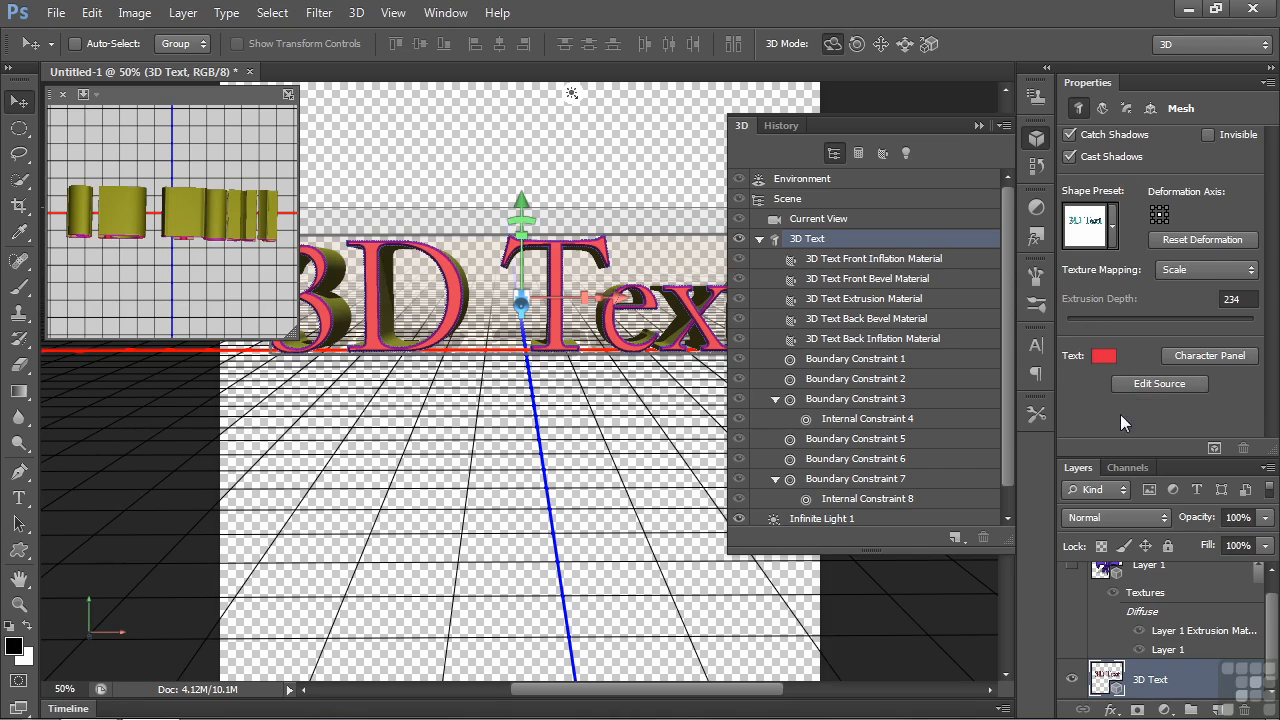
- Set the overall text colour of the 3D Text mesh to blue (#1d27e8) and rotate the mesh slightly
{"action": "left_click", "coordinate": [1103, 358]}
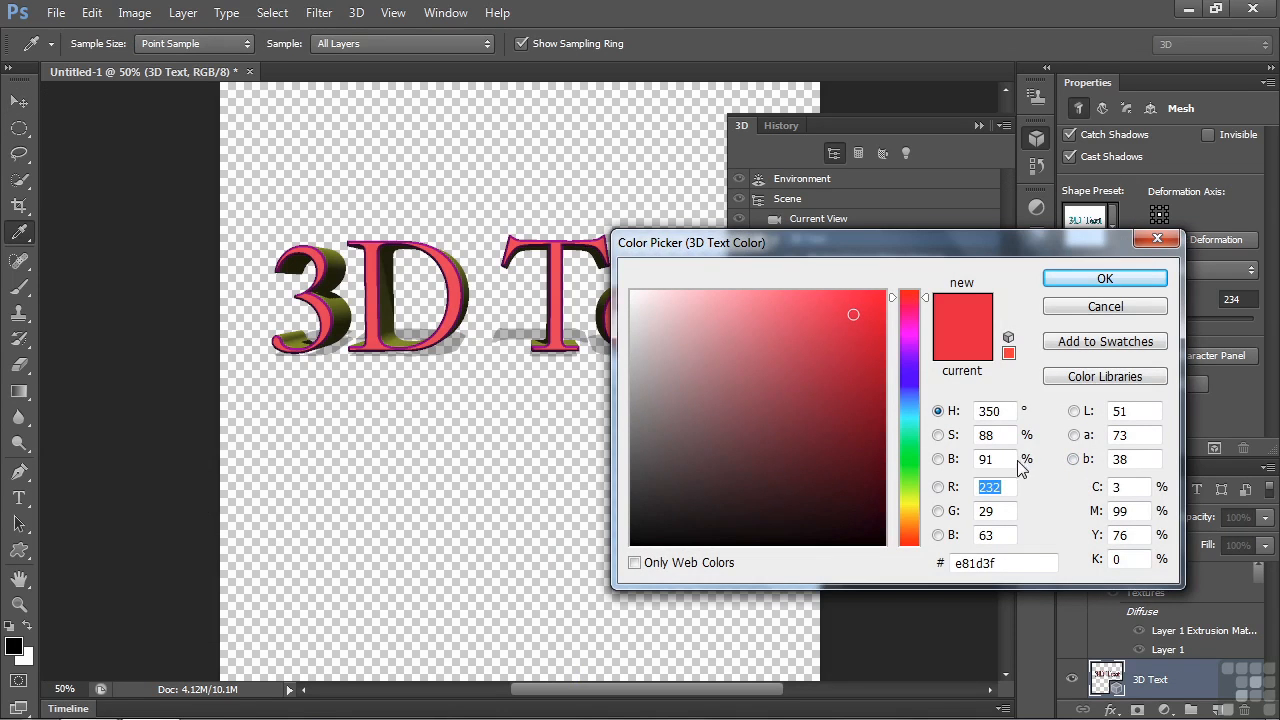
{"action": "left_click", "coordinate": [911, 378]}
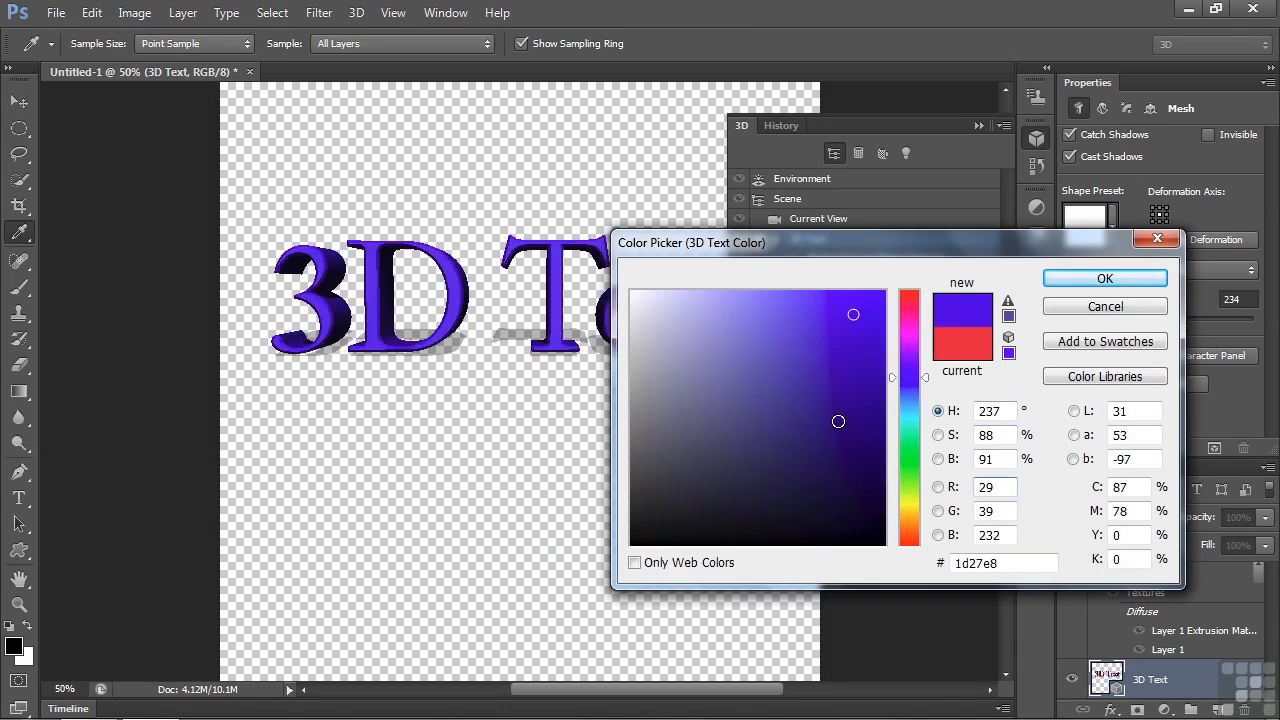
{"action": "left_click", "coordinate": [1102, 279]}
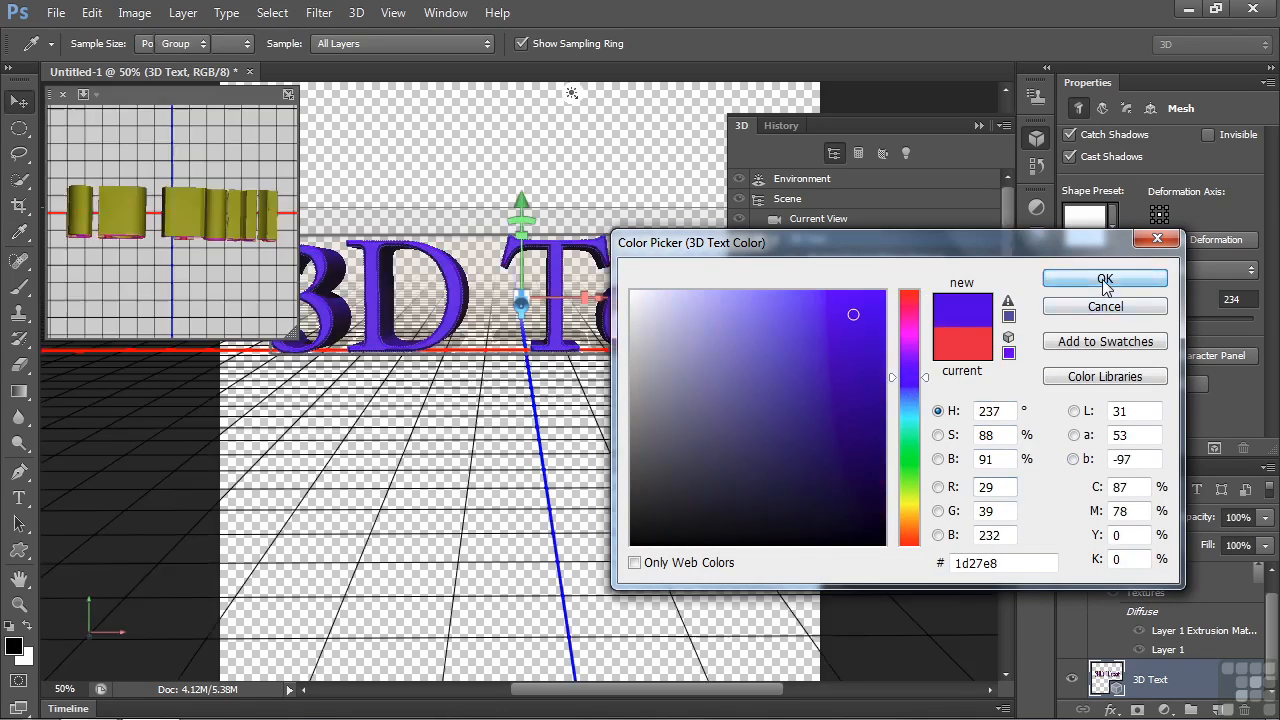
{"action": "mouse_move", "coordinate": [578, 218]}
{"action": "left_mouse_down"}
{"action": "mouse_move", "coordinate": [575, 266]}
{"action": "mouse_move", "coordinate": [566, 171]}
{"action": "left_mouse_up"}
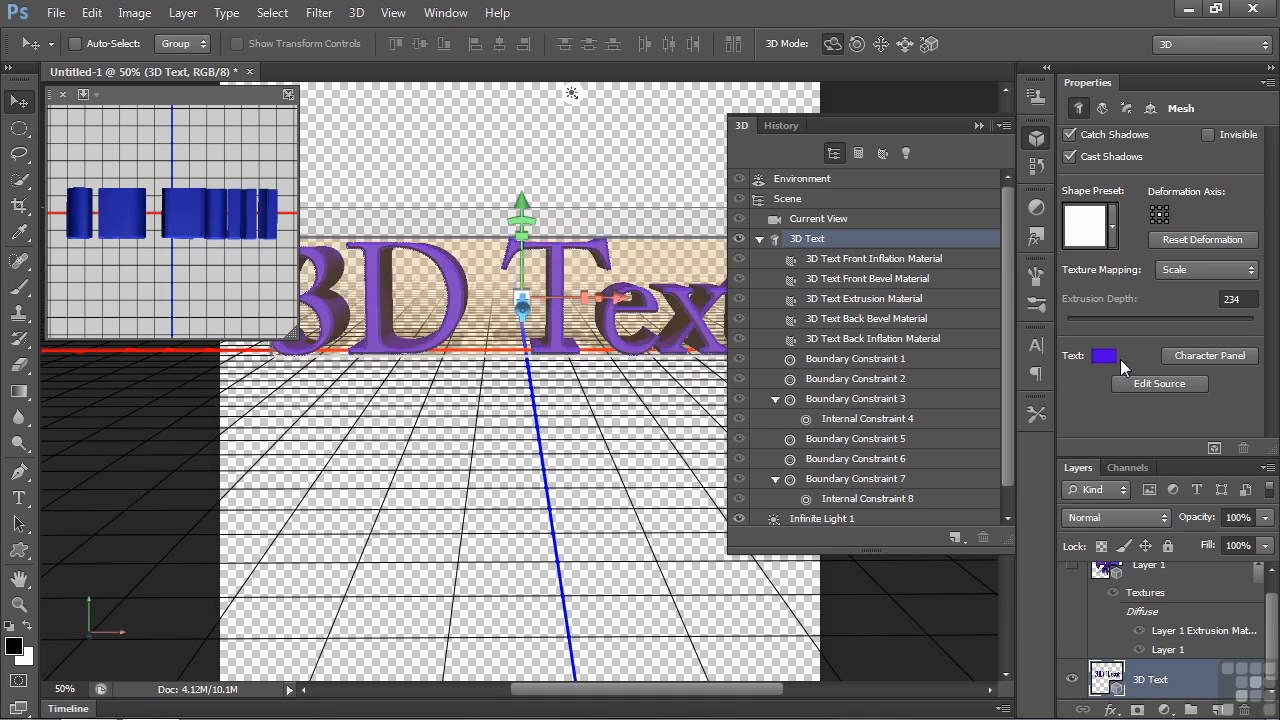
- Open the character settings of the 3D text and change its font to Times New Roman
{"action": "left_click", "coordinate": [1205, 355]}
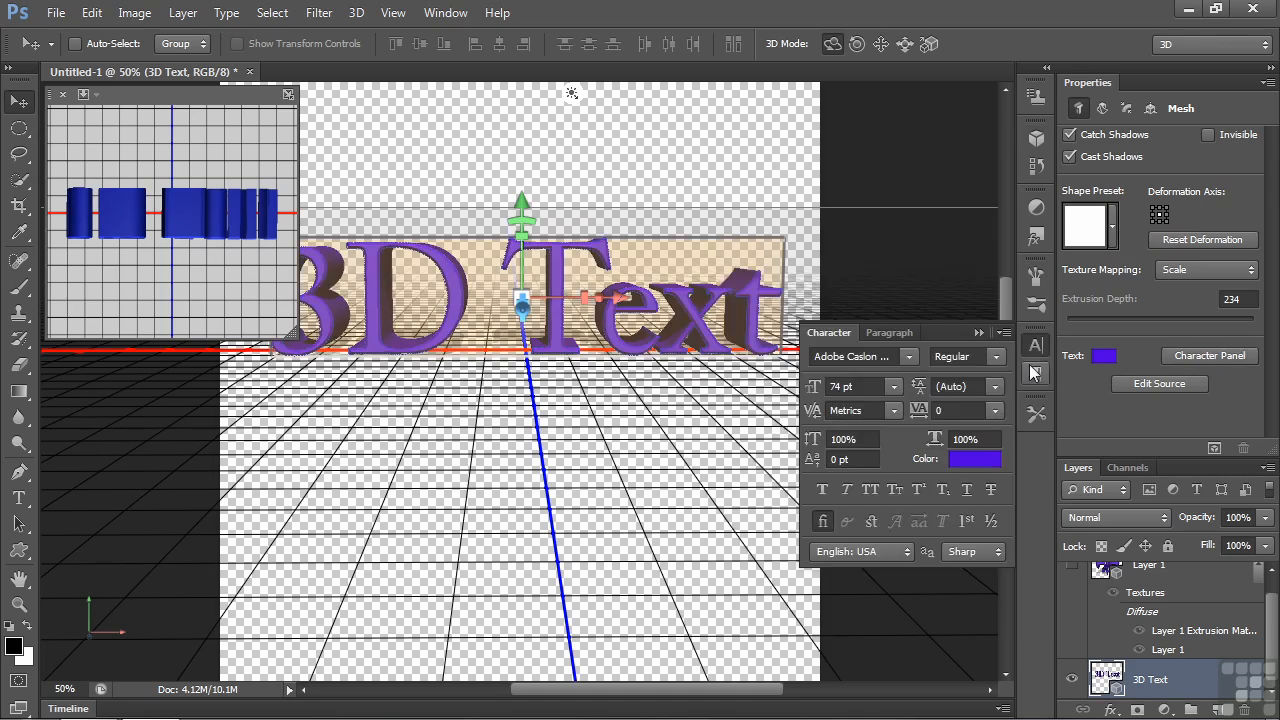
{"action": "left_click", "coordinate": [910, 357]}
{"action": "left_click_drag", "start_coordinate": [1148, 78], "coordinate": [1150, 342]}
{"action": "left_click", "coordinate": [880, 330]}
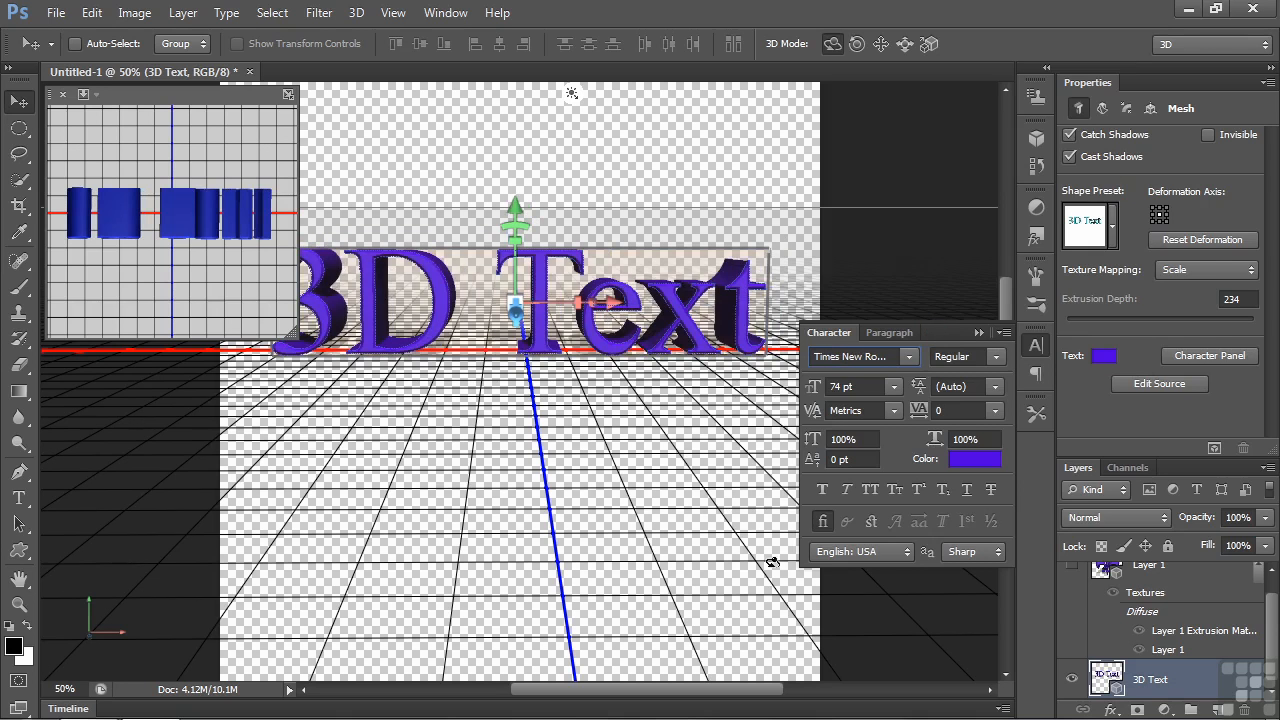
- Switch faux bold on and off again for the 3D text, and set its font style to Bold Italic
{"action": "left_click", "coordinate": [823, 490]}
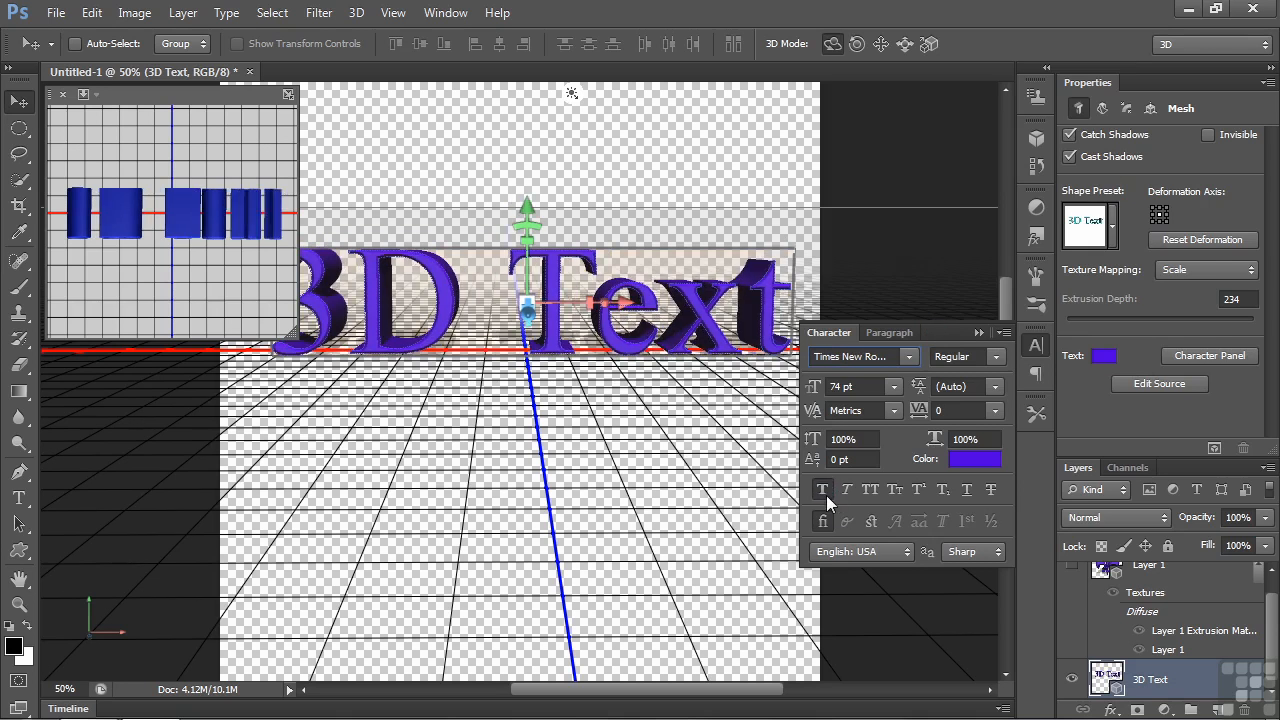
{"action": "left_click", "coordinate": [823, 490]}
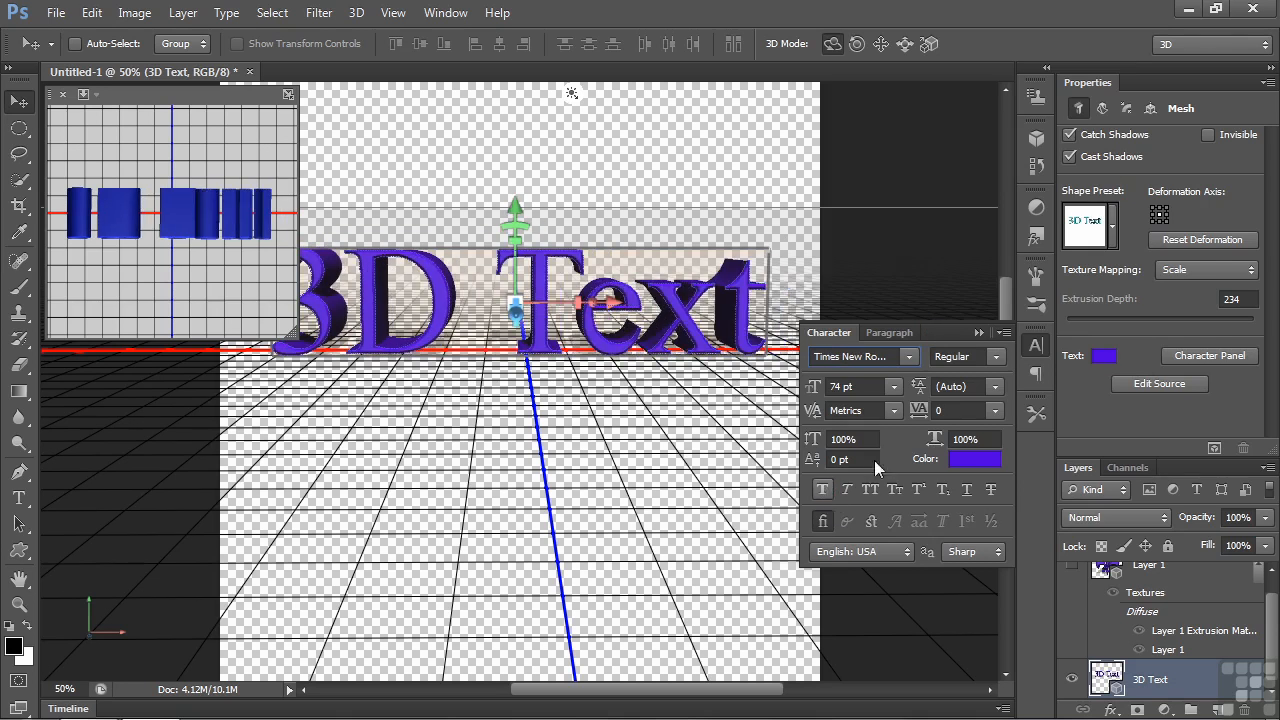
{"action": "left_click", "coordinate": [997, 357]}
{"action": "left_click", "coordinate": [962, 421]}
- Switch all caps on and off again, set the 3D text's font size to 83 pt, and close the character settings
{"action": "left_click", "coordinate": [868, 489]}
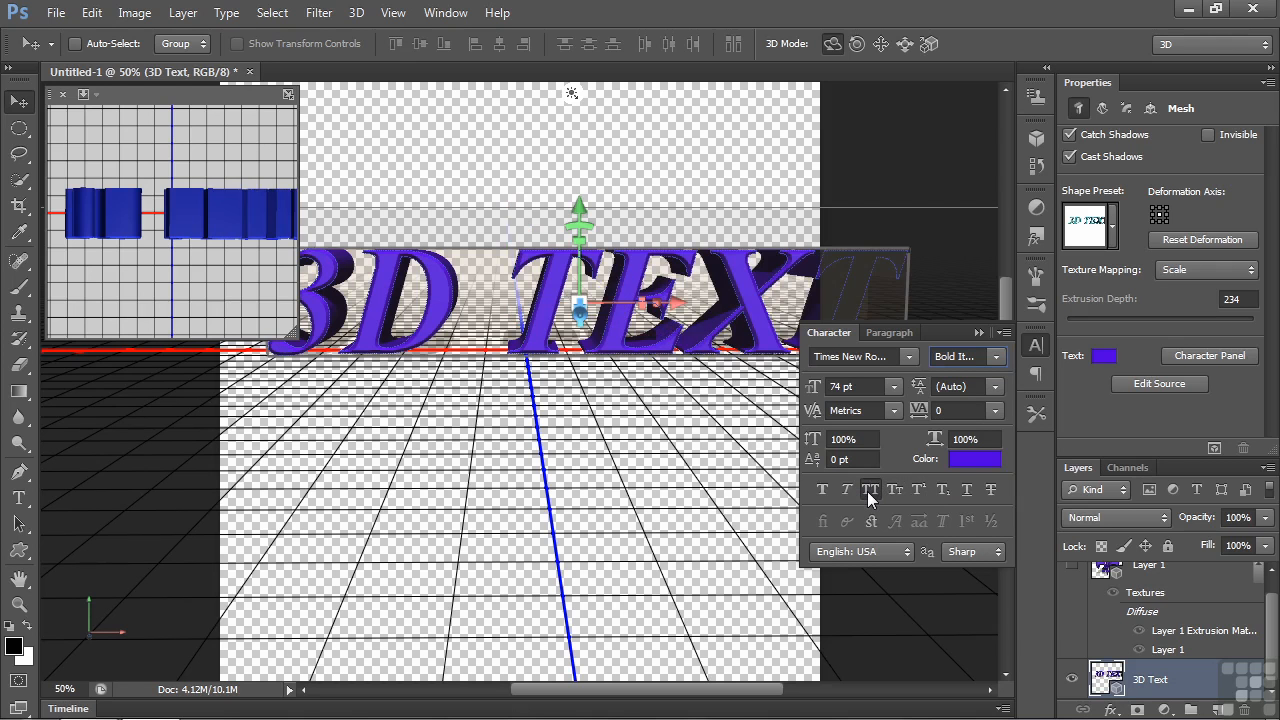
{"action": "left_click", "coordinate": [868, 491]}
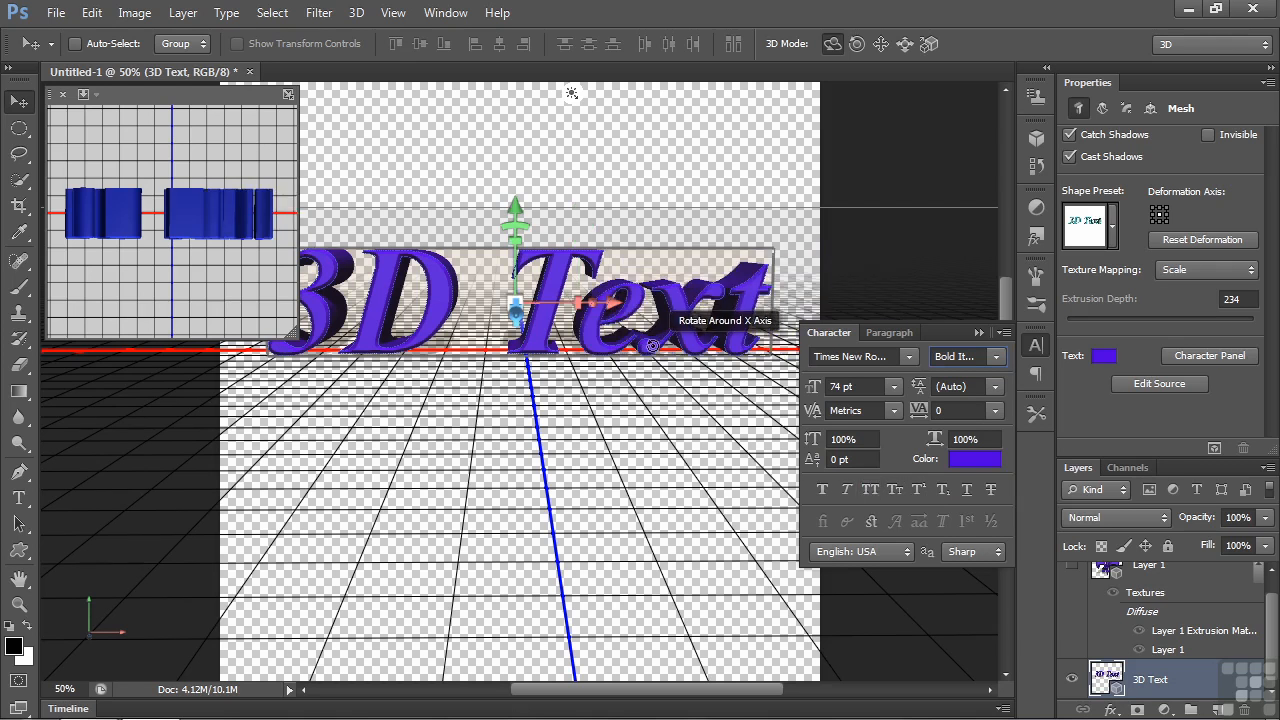
{"action": "mouse_move", "coordinate": [814, 392]}
{"action": "left_mouse_down"}
{"action": "mouse_move", "coordinate": [818, 410]}
{"action": "mouse_move", "coordinate": [800, 395]}
{"action": "mouse_move", "coordinate": [822, 406]}
{"action": "mouse_move", "coordinate": [826, 392]}
{"action": "left_mouse_up"}
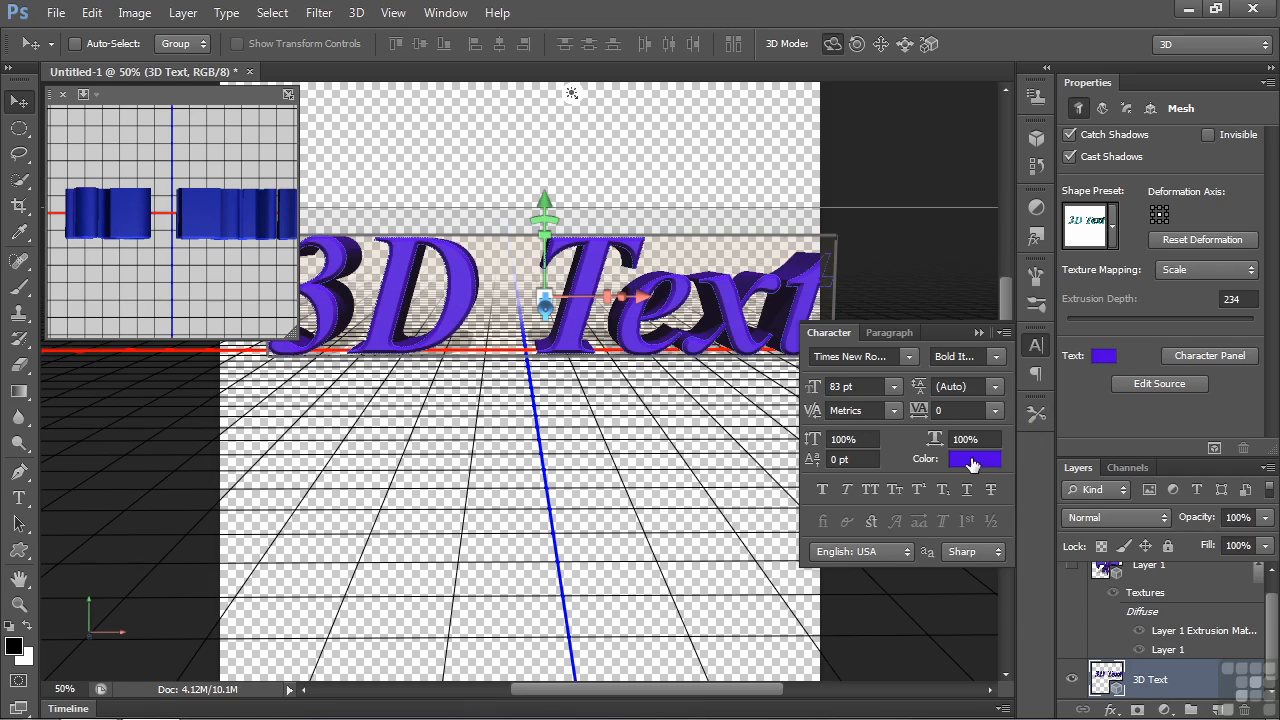
{"action": "left_click", "coordinate": [978, 332]}
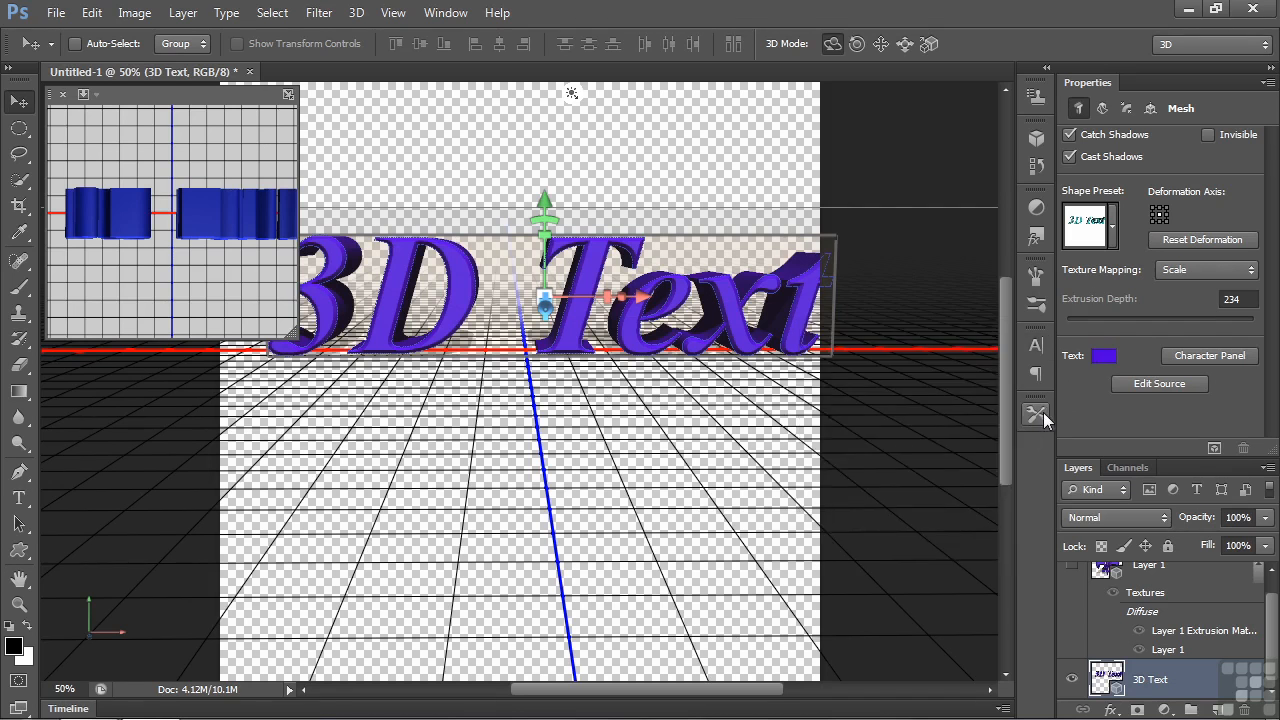
- Open the source of the 3D text, replace the word "Text" with "Type", and commit the edit
{"action": "left_click", "coordinate": [1157, 385]}
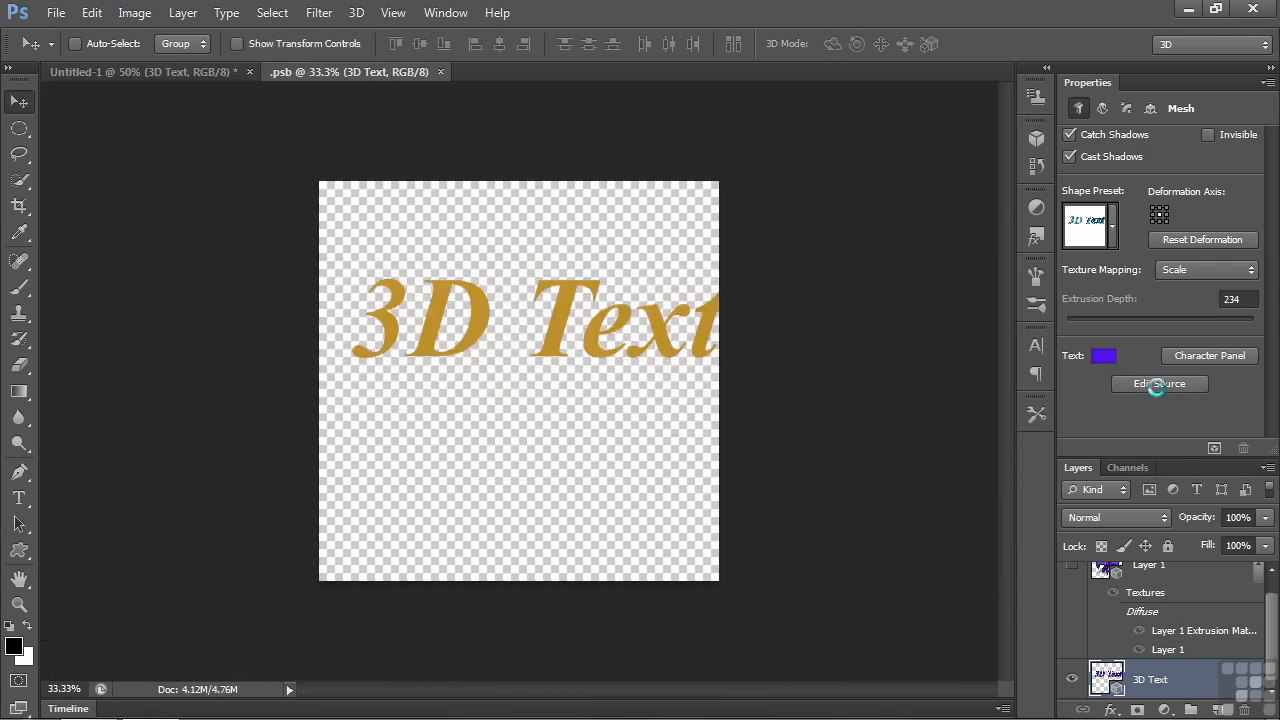
{"action": "left_click_drag", "start_coordinate": [369, 323], "coordinate": [712, 327]}
{"action": "left_click", "coordinate": [592, 332]}
{"action": "left_click_drag", "start_coordinate": [543, 319], "coordinate": [724, 318]}
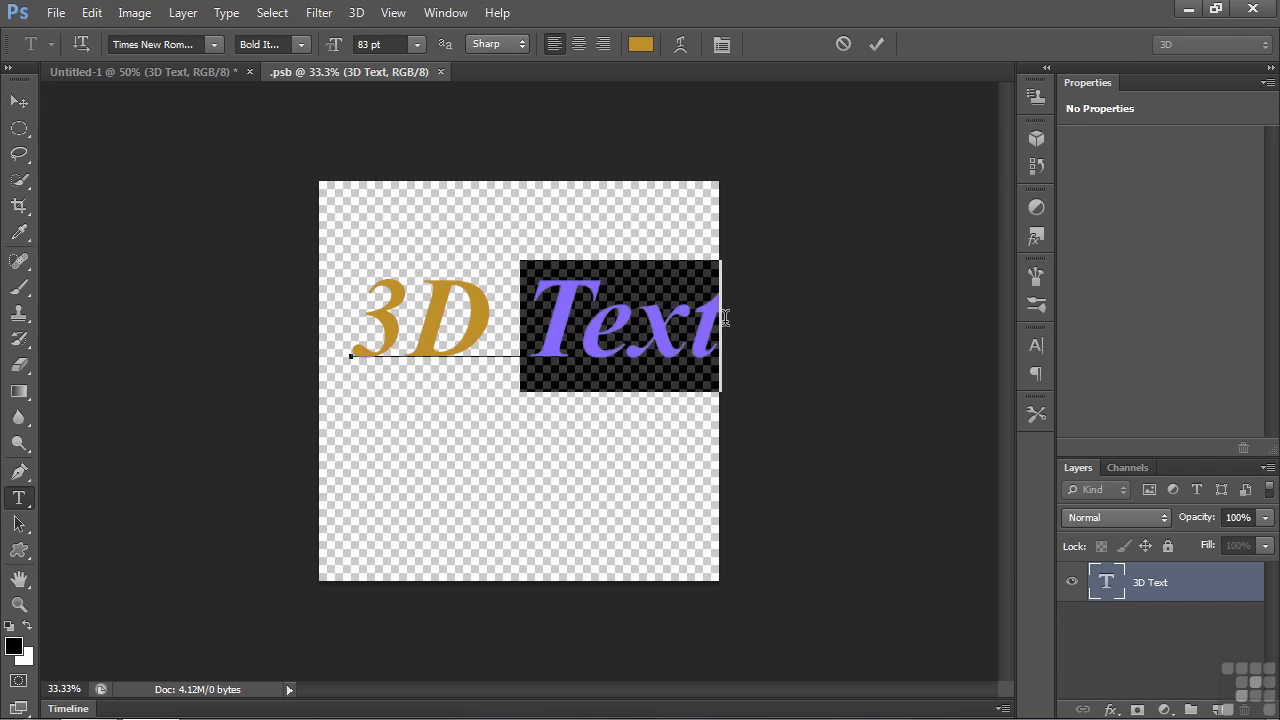
{"action": "type", "text": "Type"}
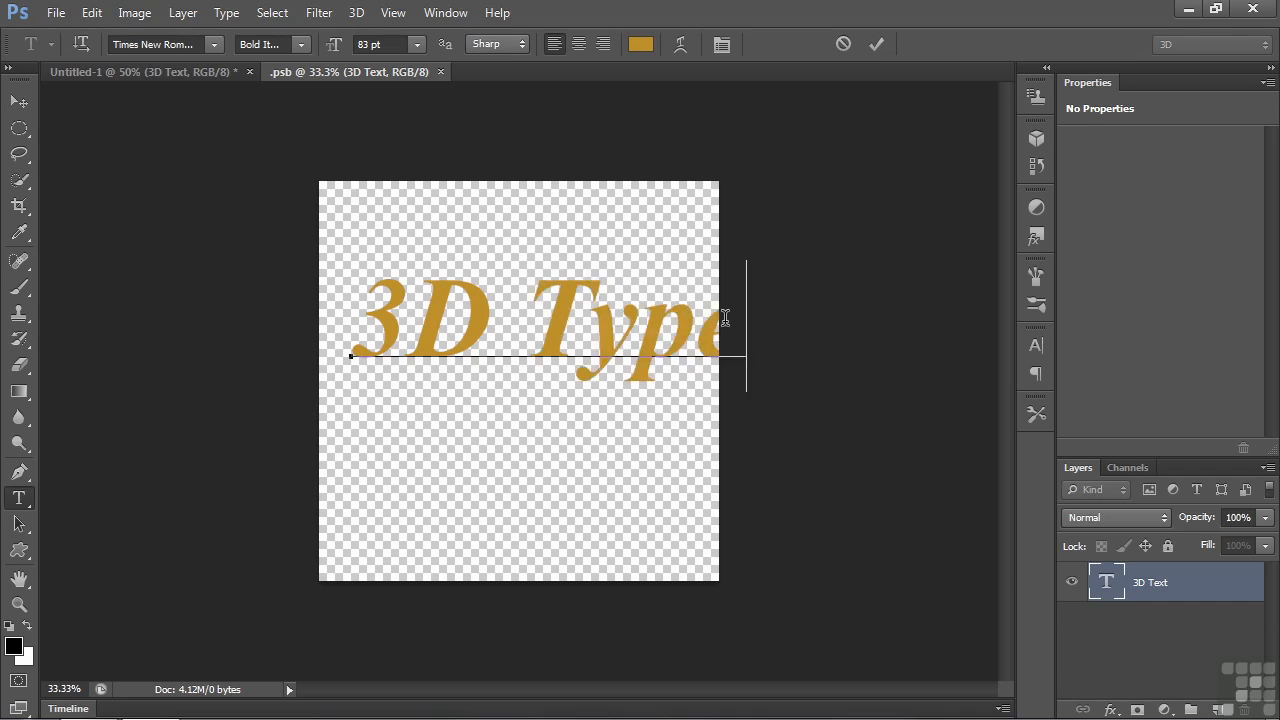
{"action": "key", "text": "ctrl+Return"}
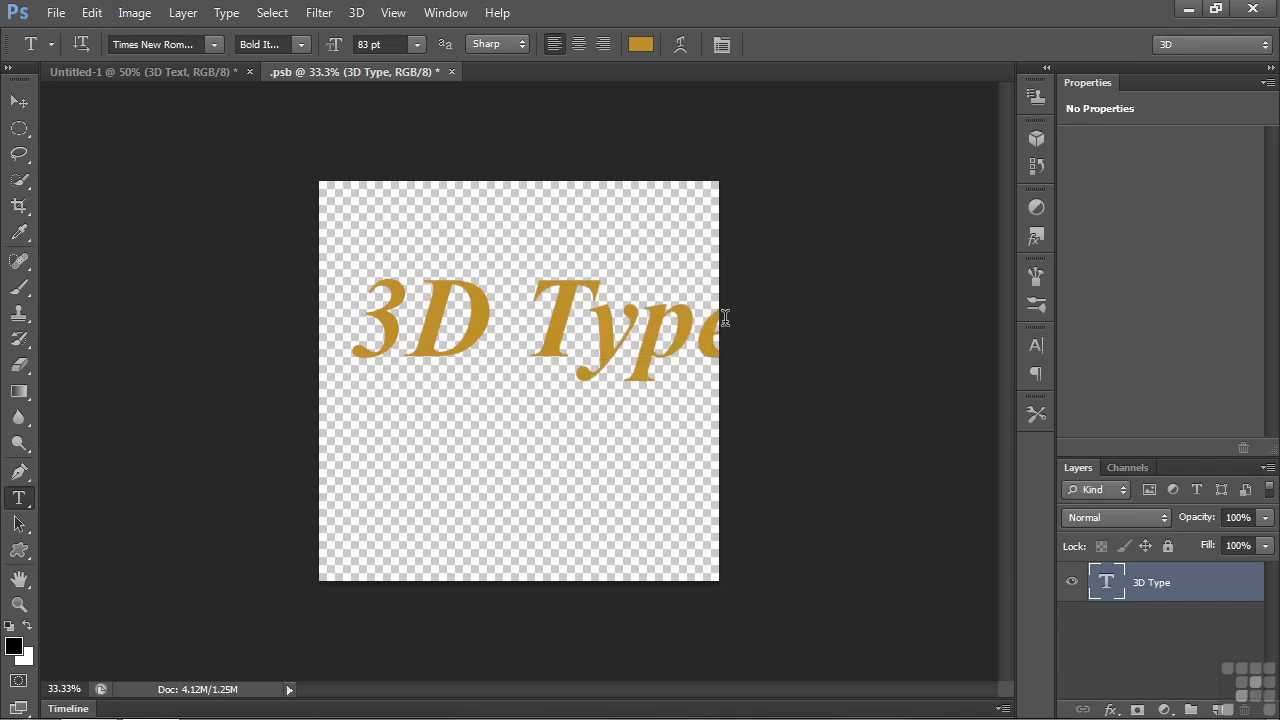
- Set the source text's font size to 67 pt, then close the source document and save its changes
{"action": "left_click", "coordinate": [1033, 345]}
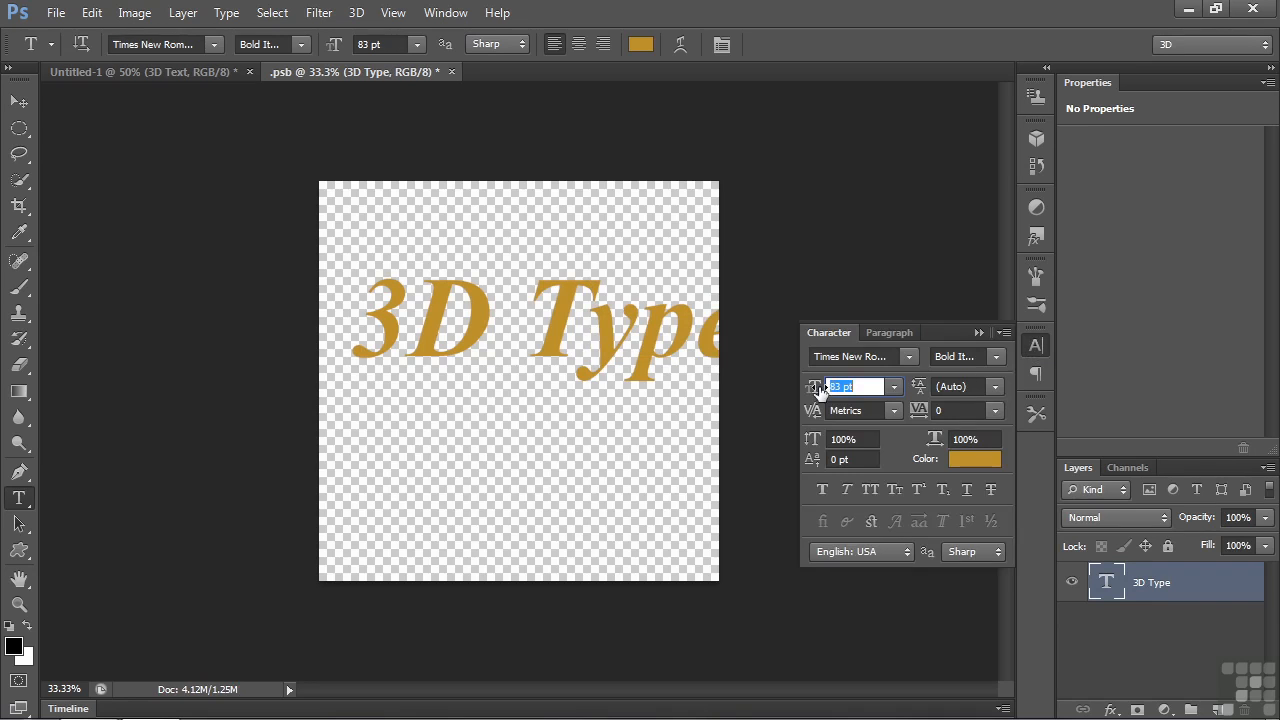
{"action": "mouse_move", "coordinate": [817, 390]}
{"action": "left_mouse_down"}
{"action": "mouse_move", "coordinate": [797, 394]}
{"action": "mouse_move", "coordinate": [816, 400]}
{"action": "left_mouse_up"}
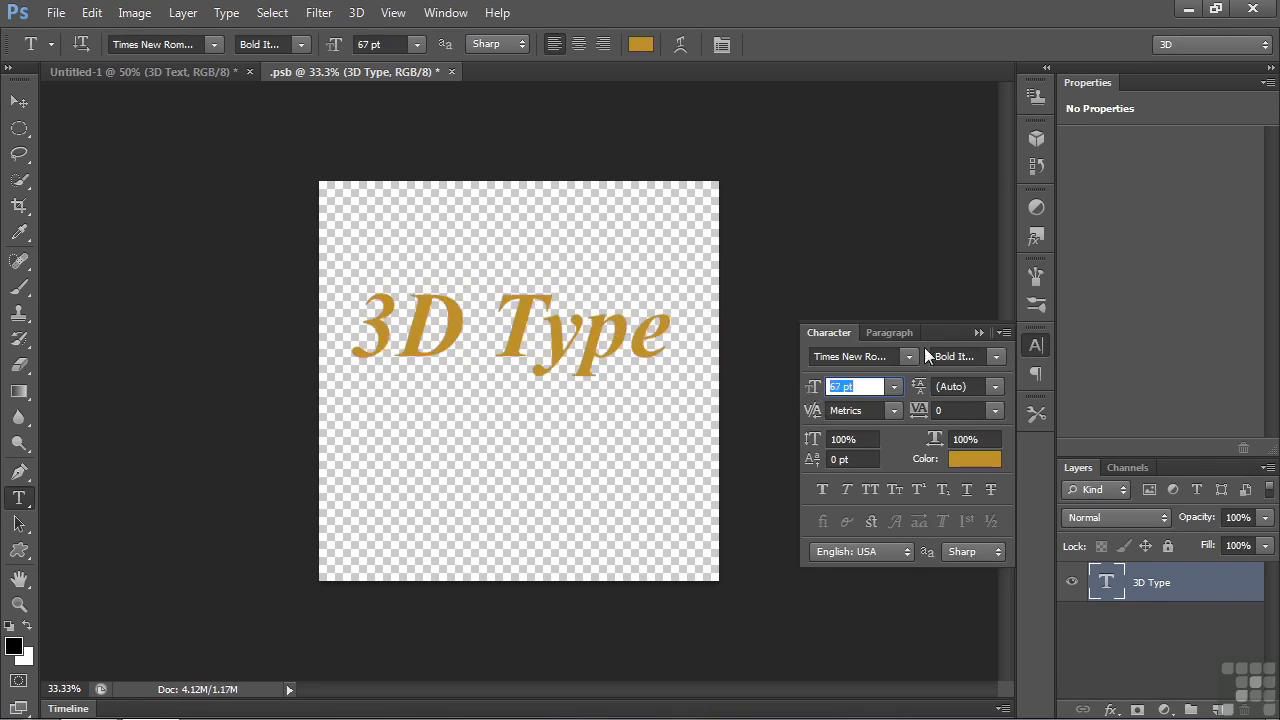
{"action": "left_click", "coordinate": [977, 333]}
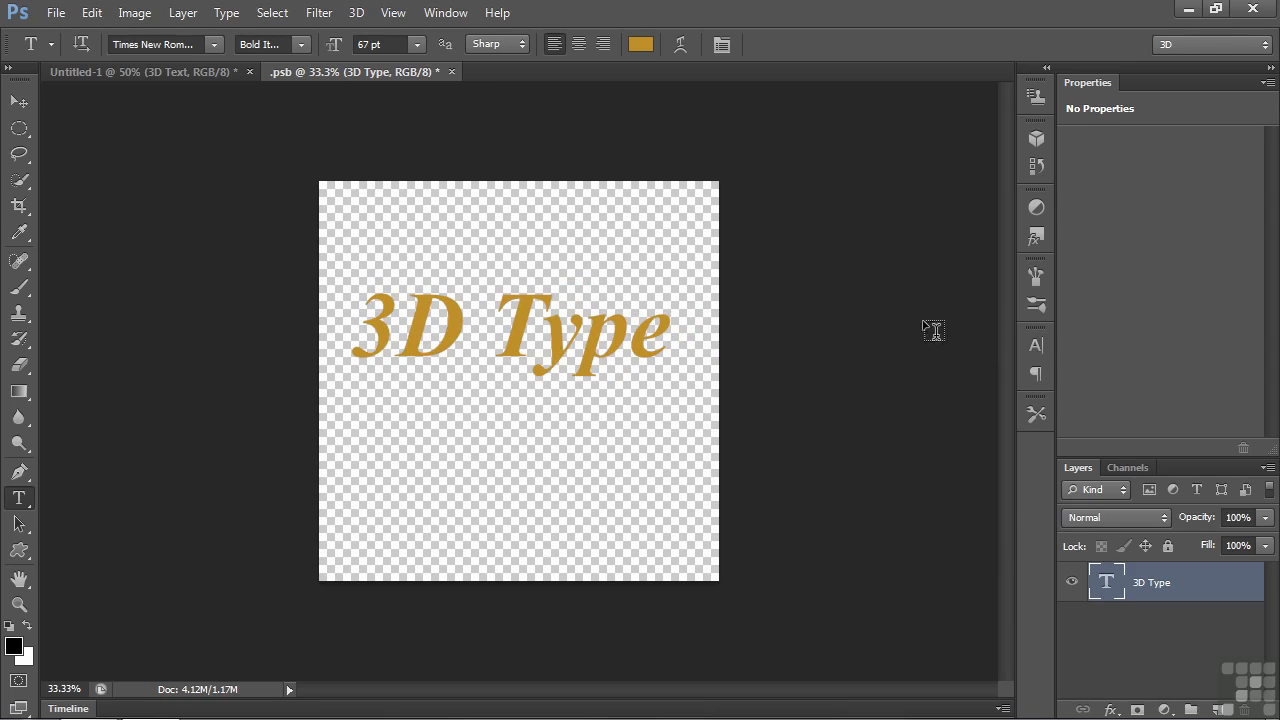
{"action": "left_click", "coordinate": [453, 71]}
{"action": "left_click", "coordinate": [550, 281]}
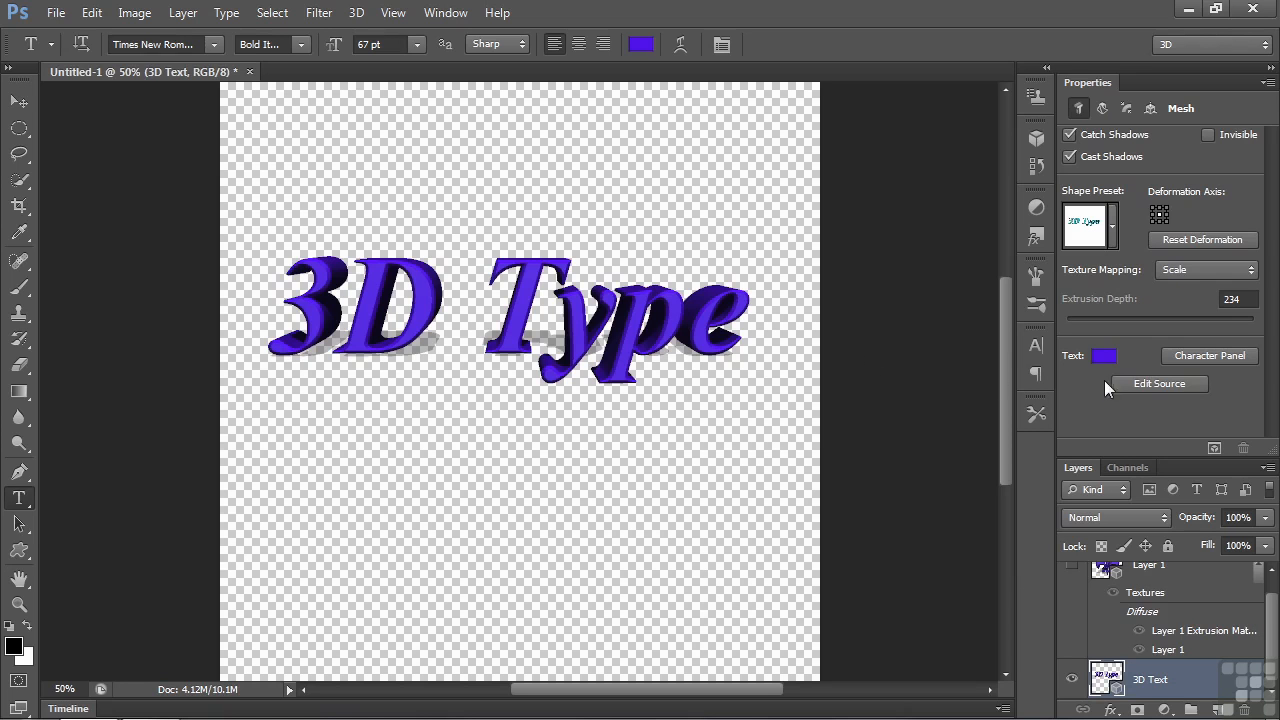
- Reopen the 3D text's source, apply the multicoloured gradient-and-pattern overlay style to the type layer, and close it with changes saved
{"action": "left_click", "coordinate": [1148, 389]}
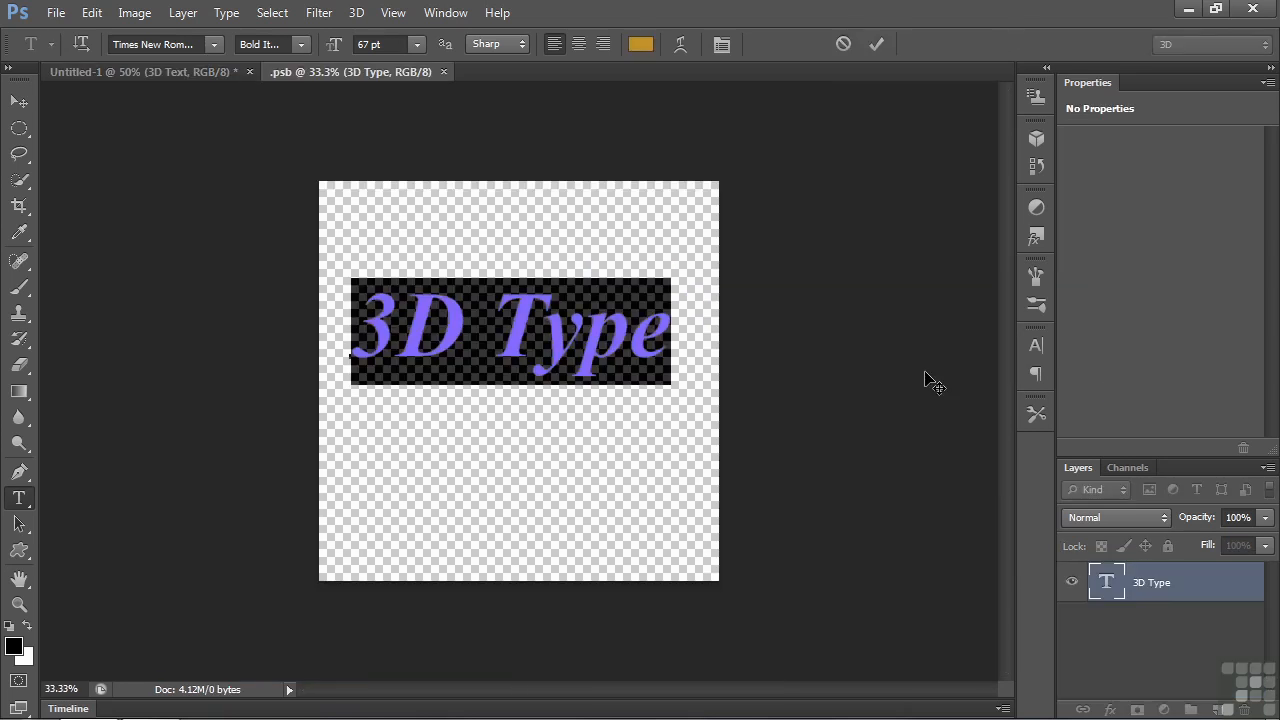
{"action": "left_click", "coordinate": [1036, 239]}
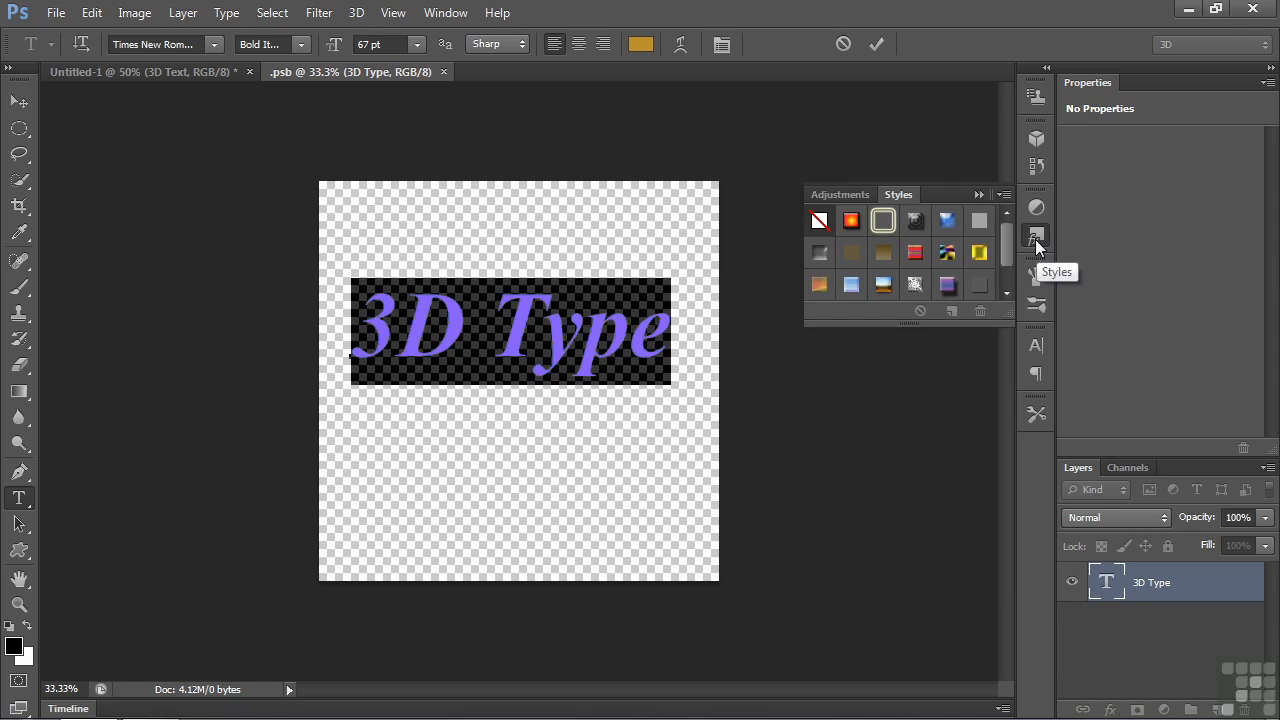
{"action": "left_click", "coordinate": [947, 252]}
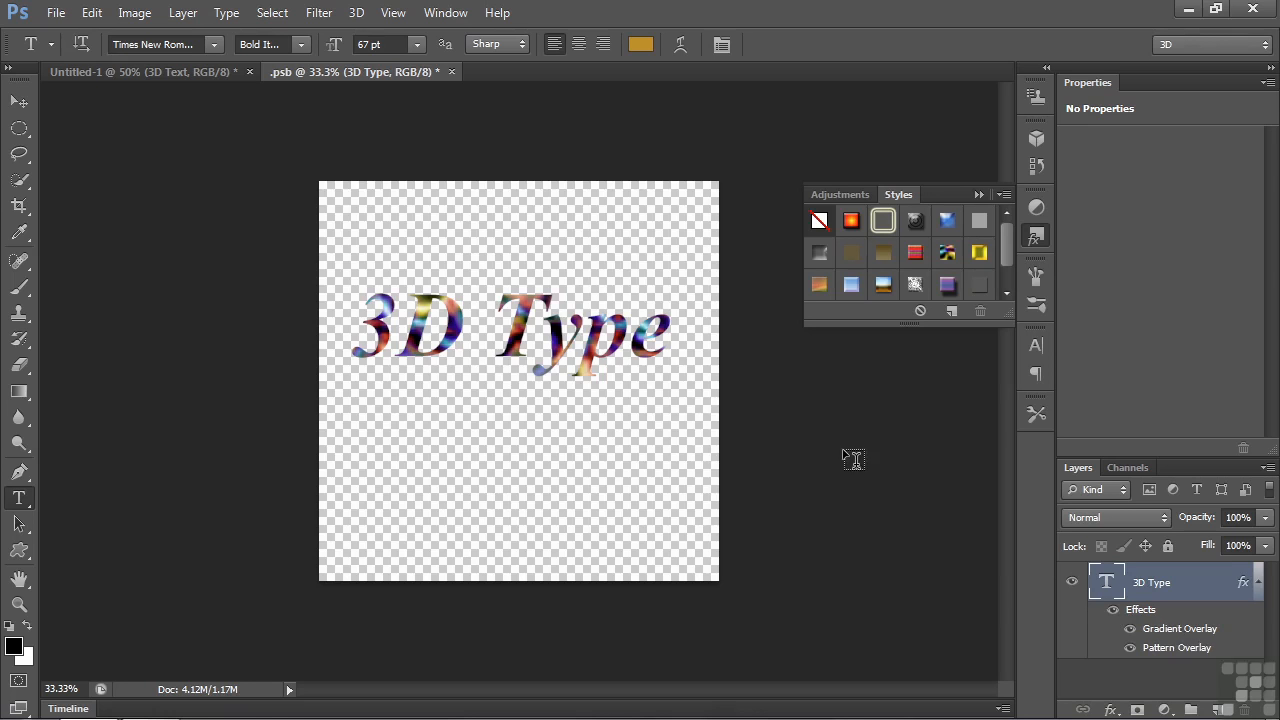
{"action": "left_click", "coordinate": [452, 71]}
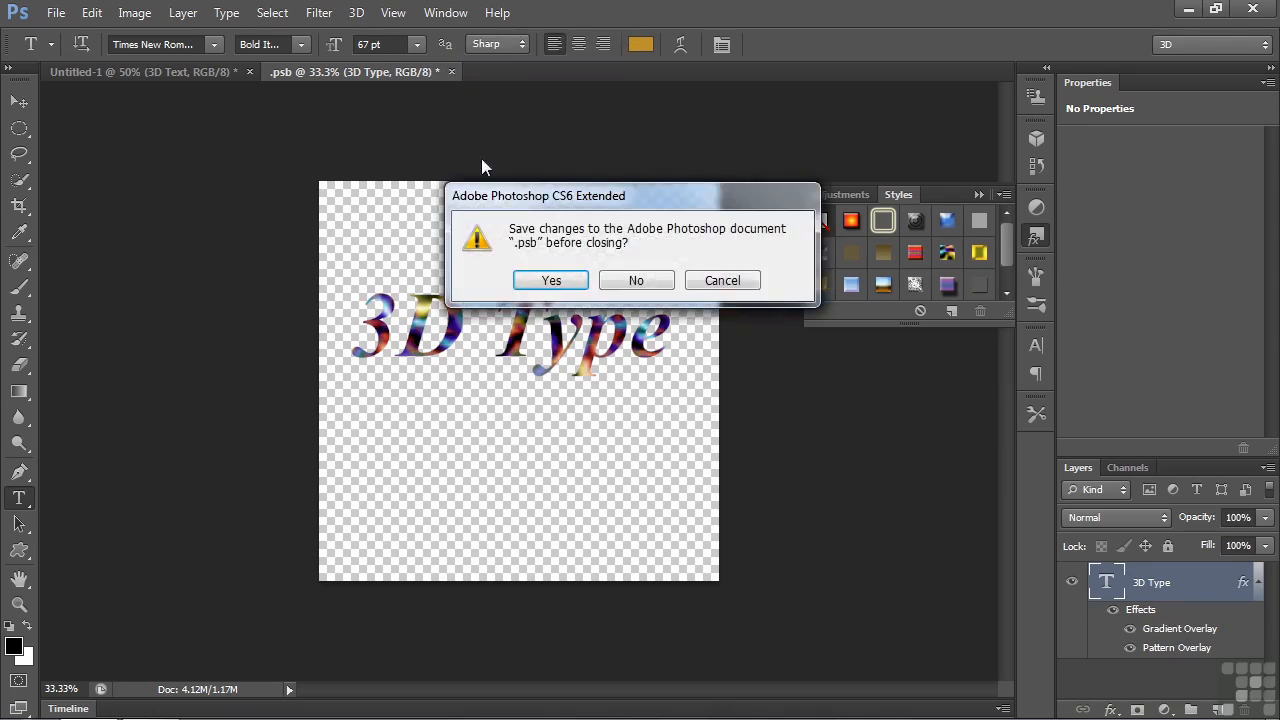
{"action": "left_click", "coordinate": [551, 281]}
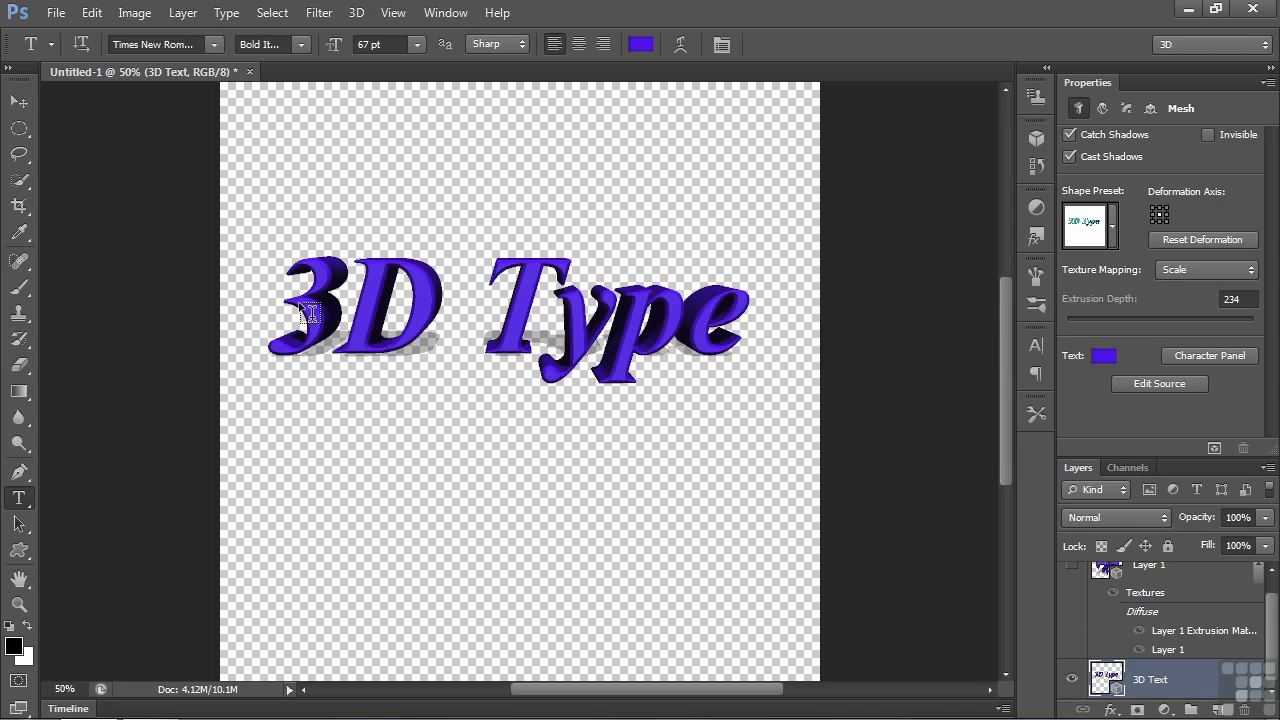
- Create a new 1200 x 1200 pixel transparent diffuse texture for the 3D Text Front Inflation Material
{"action": "left_click", "coordinate": [1035, 139]}
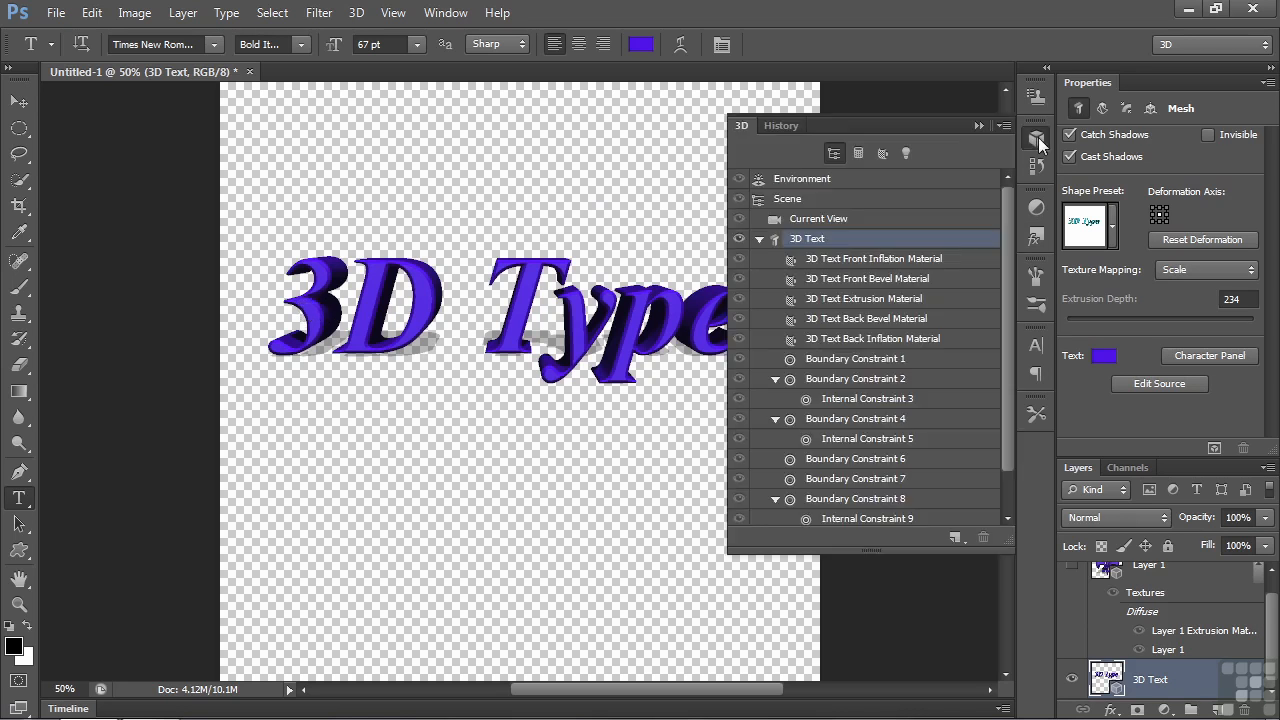
{"action": "left_click", "coordinate": [878, 262]}
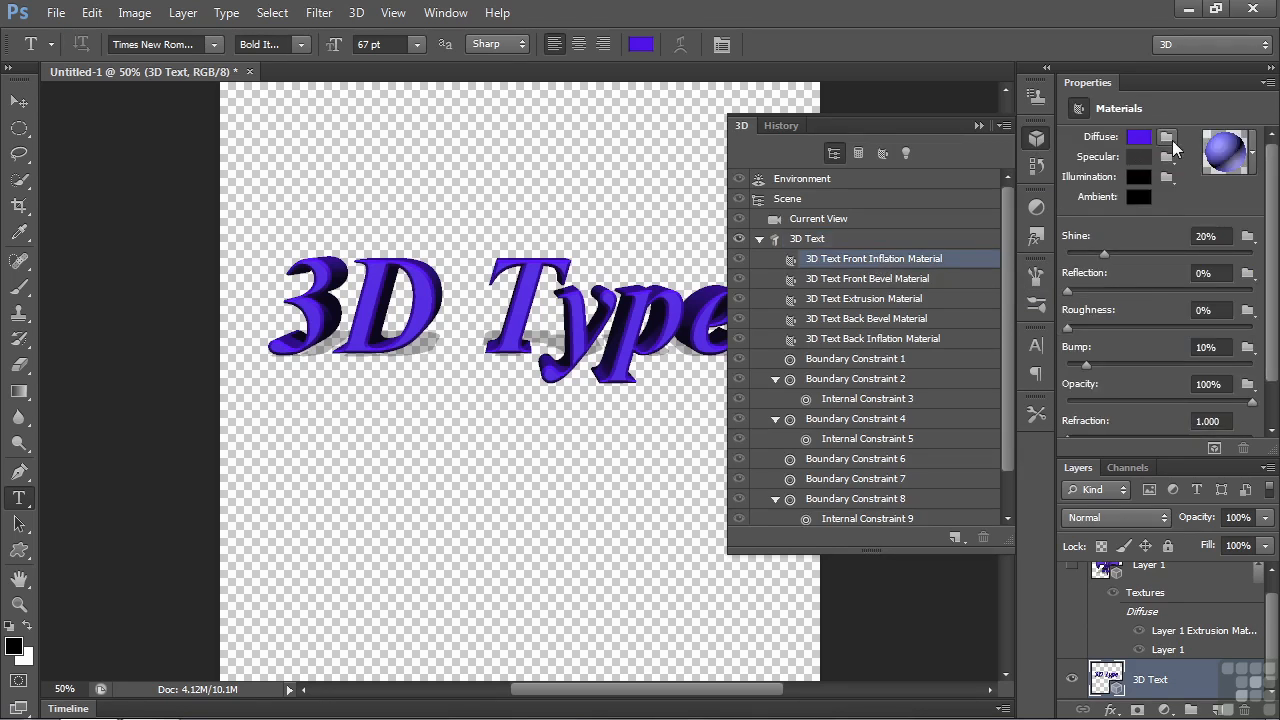
{"action": "left_click", "coordinate": [1168, 140]}
{"action": "left_click", "coordinate": [1172, 157]}
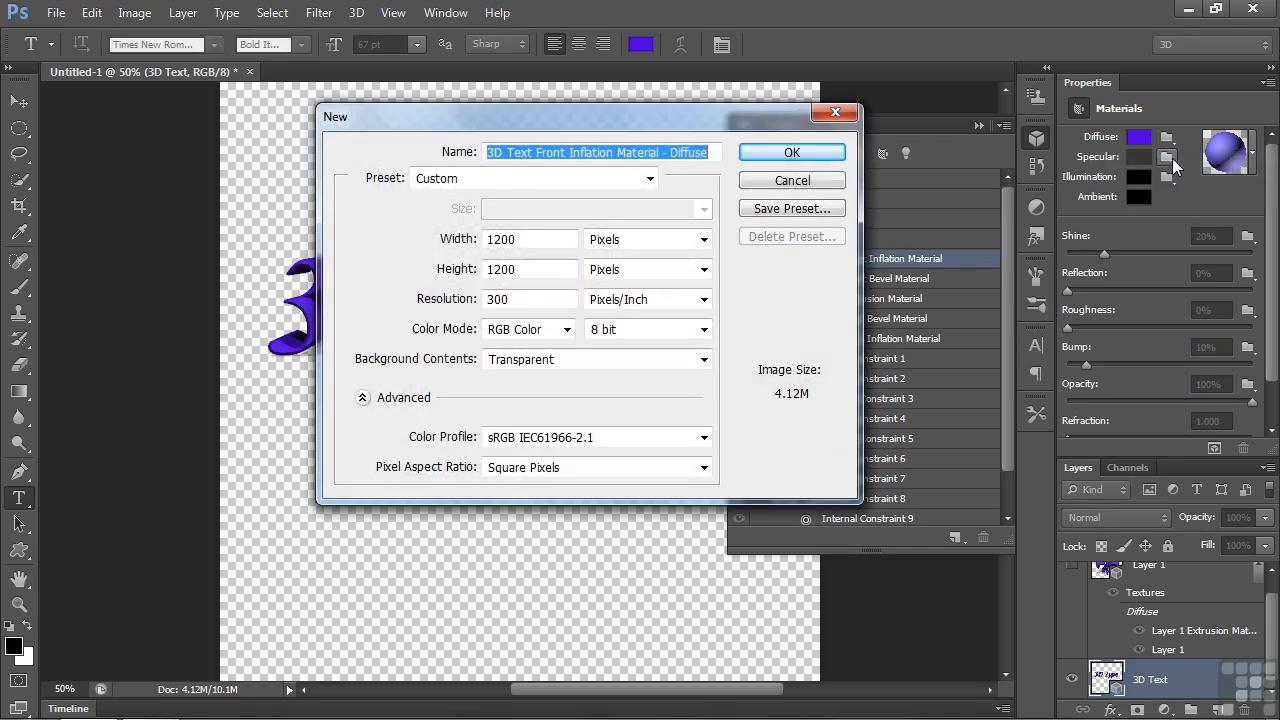
{"action": "left_click", "coordinate": [826, 156]}
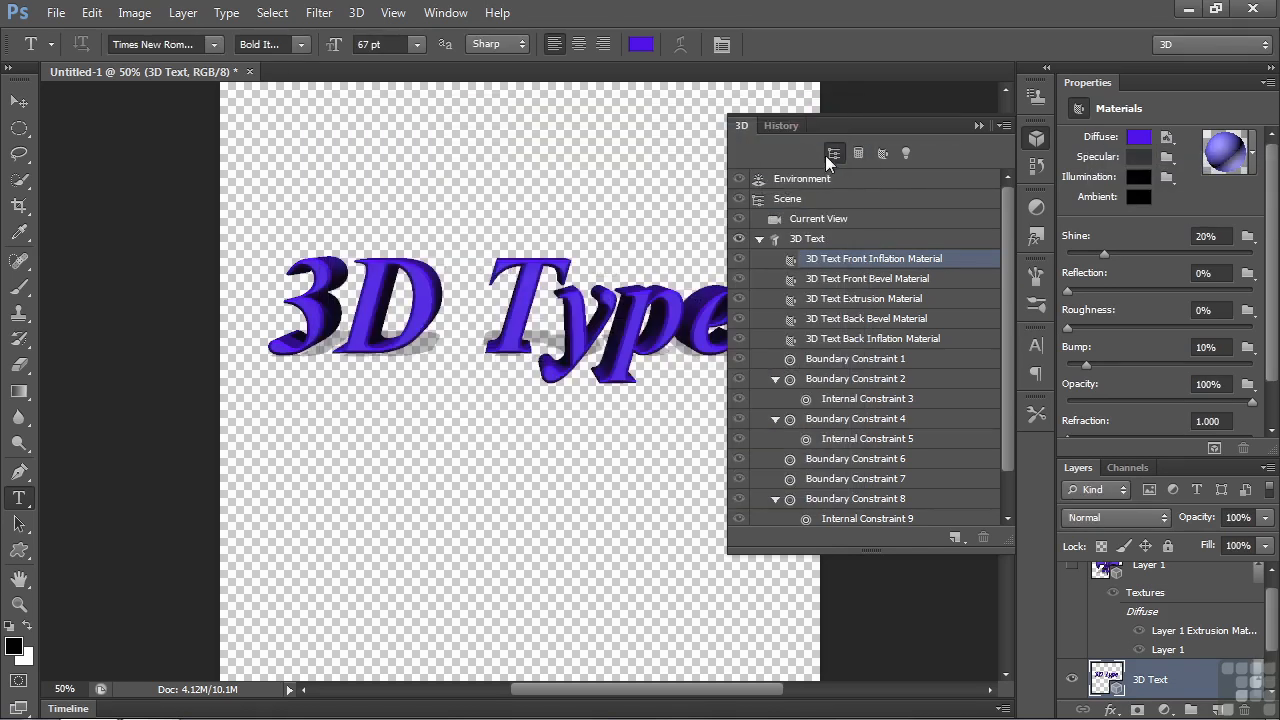
- Open the front inflation material's diffuse texture for editing and fill its layer with solid medium gray
{"action": "left_click", "coordinate": [1168, 138]}
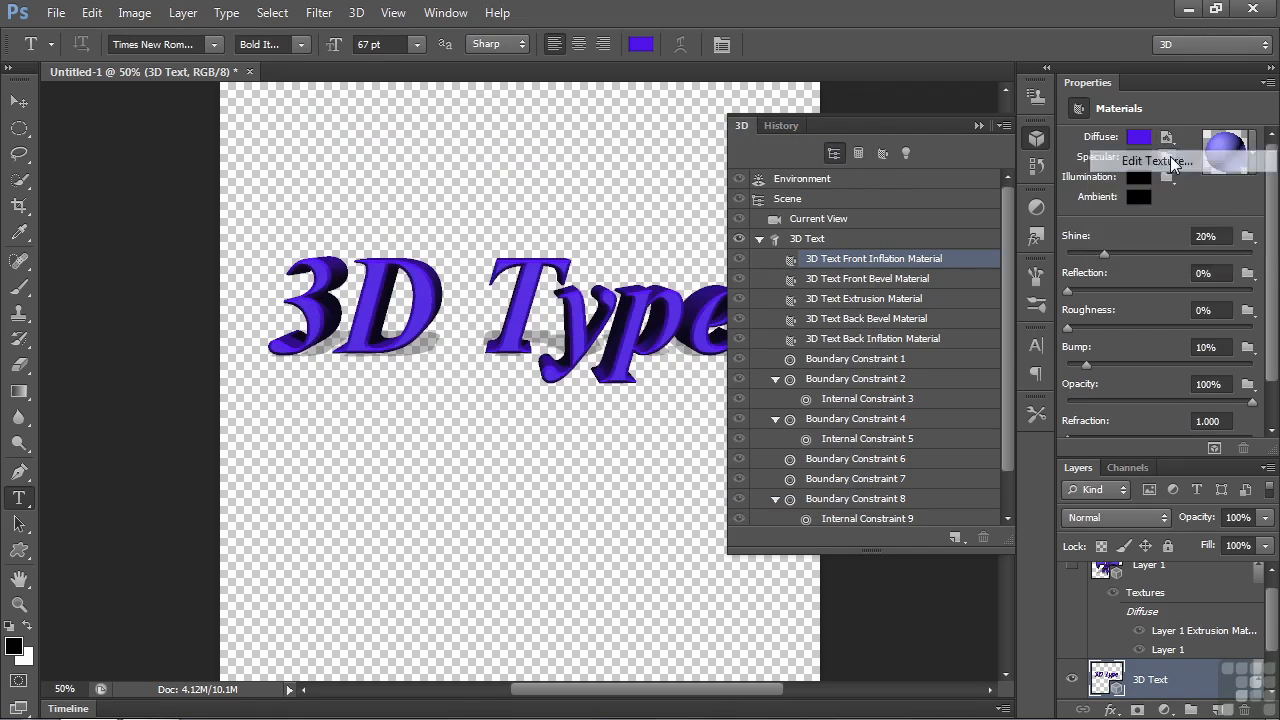
{"action": "left_click", "coordinate": [1168, 162]}
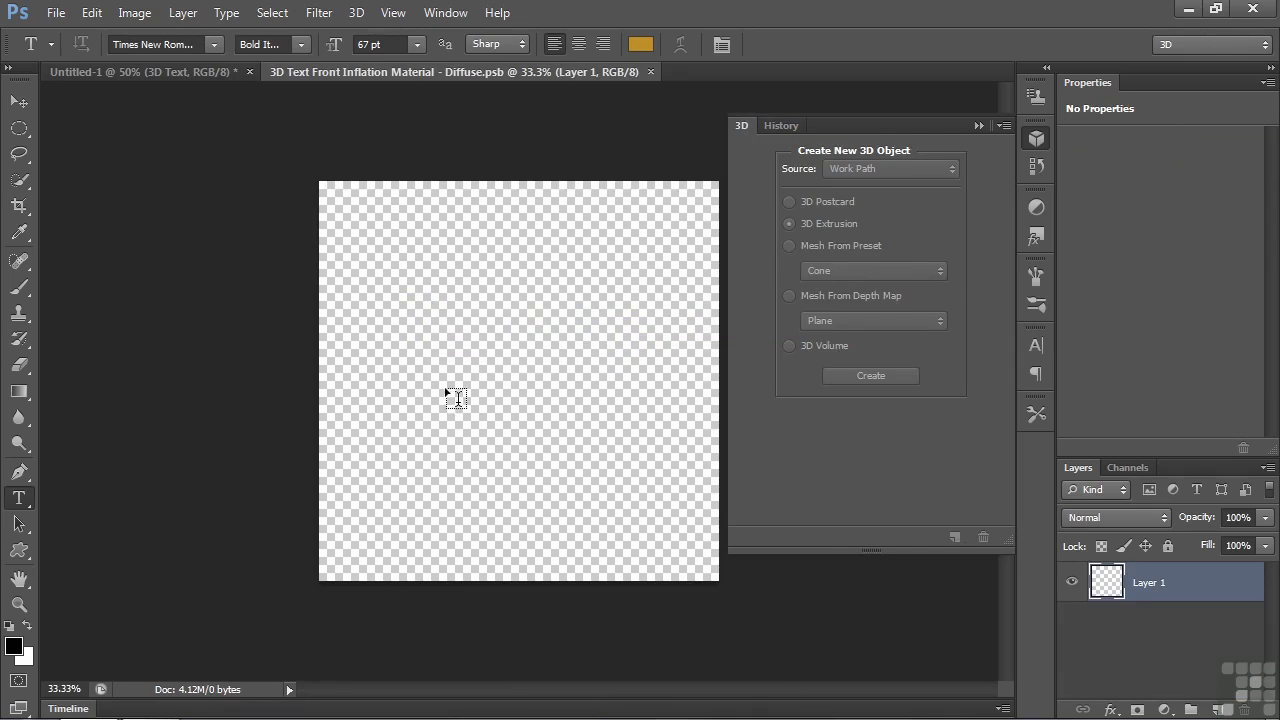
{"action": "left_click", "coordinate": [91, 13]}
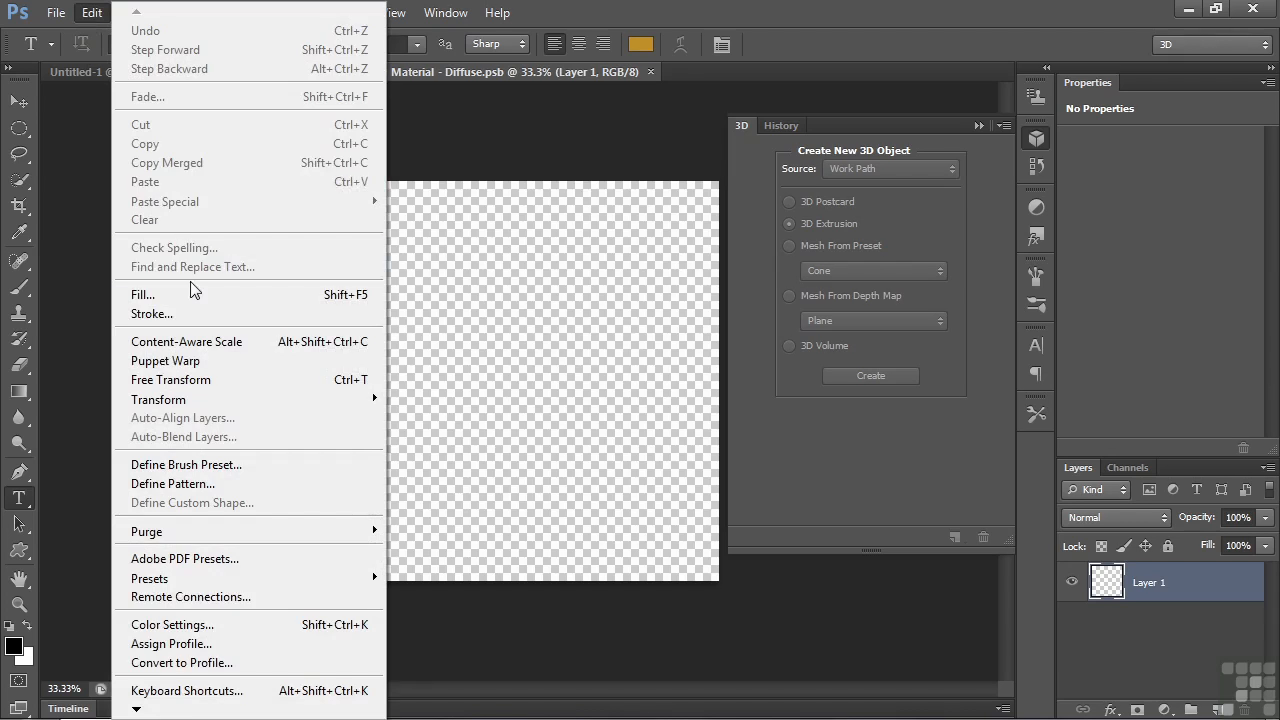
{"action": "left_click", "coordinate": [190, 294]}
{"action": "left_click", "coordinate": [450, 184]}
{"action": "left_click", "coordinate": [390, 349]}
{"action": "left_click", "coordinate": [523, 168]}
{"action": "key", "text": "t"}
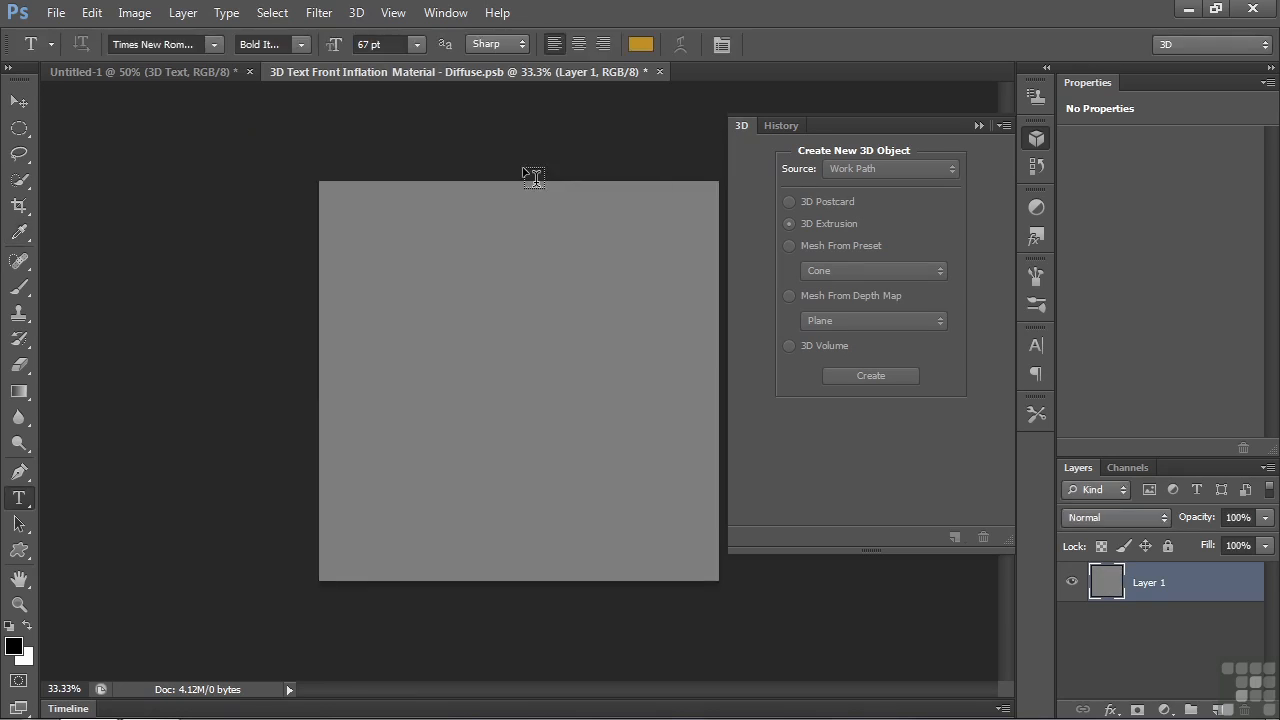
- Apply the Blanket (Texture) style to the gray texture layer, then close the texture document and save its changes
{"action": "left_click", "coordinate": [1038, 236]}
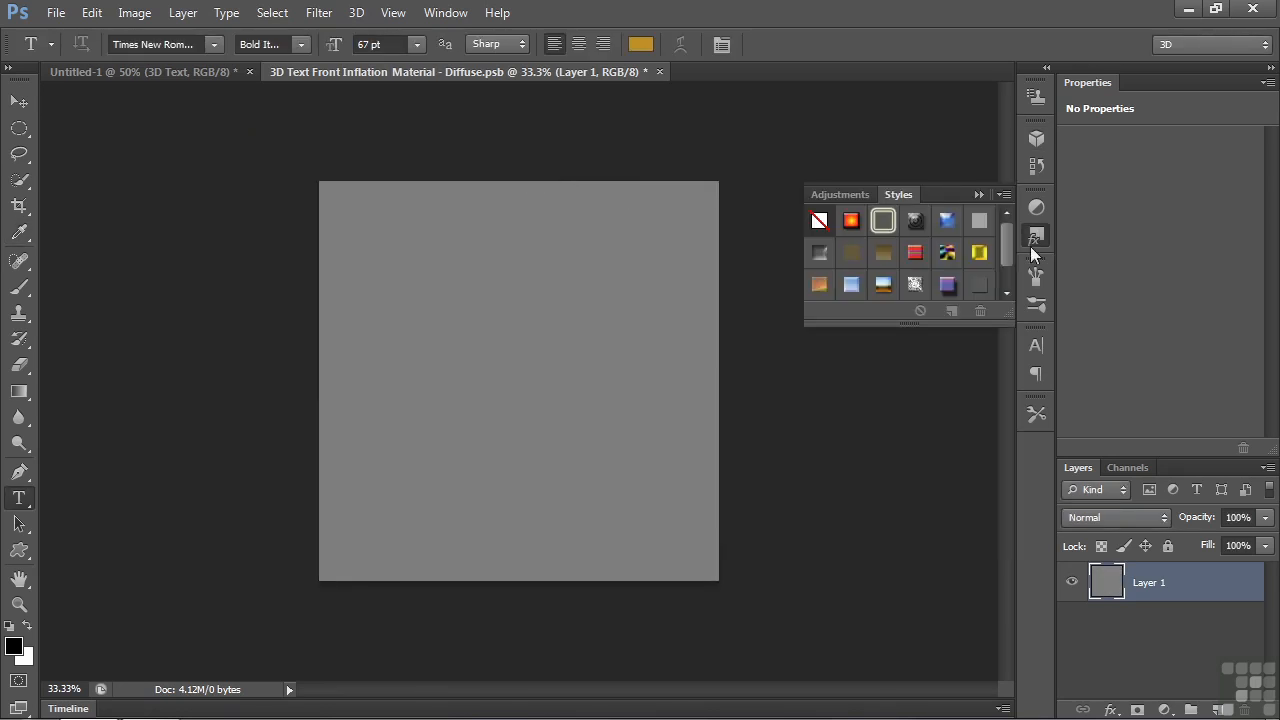
{"action": "double_click", "coordinate": [915, 252]}
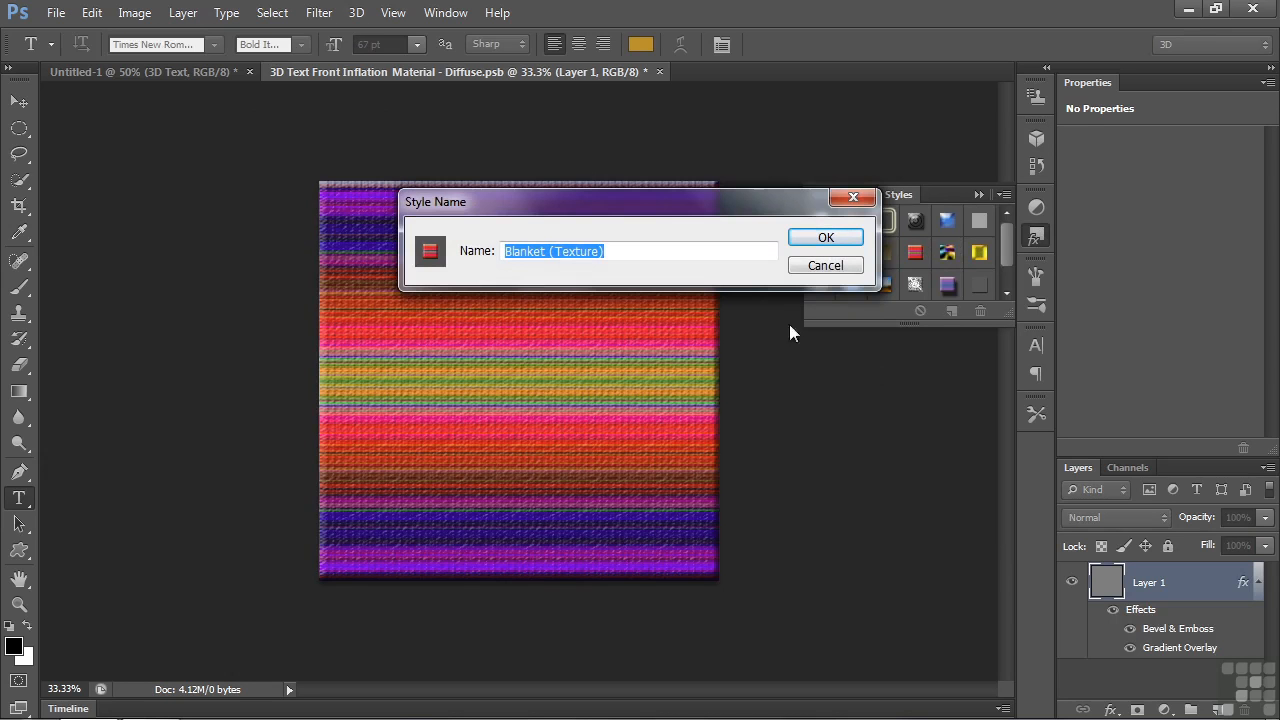
{"action": "left_click", "coordinate": [826, 266]}
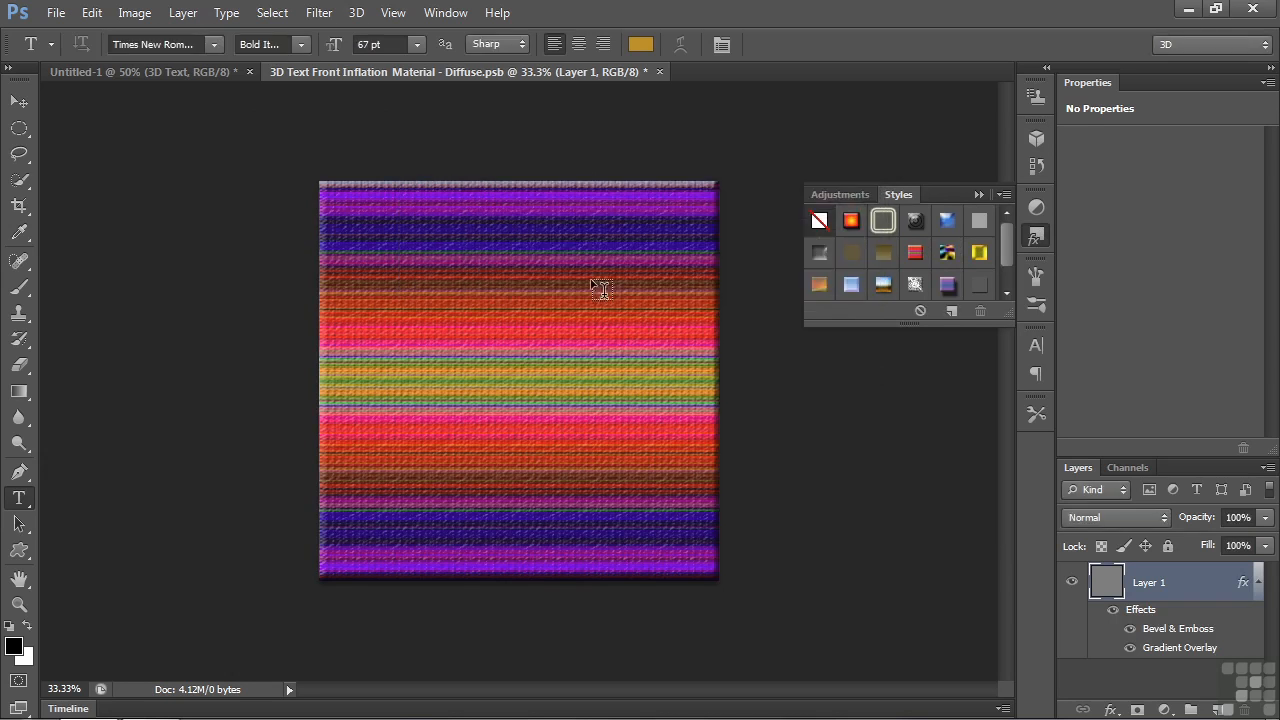
{"action": "left_click", "coordinate": [659, 73]}
{"action": "left_click", "coordinate": [540, 280]}
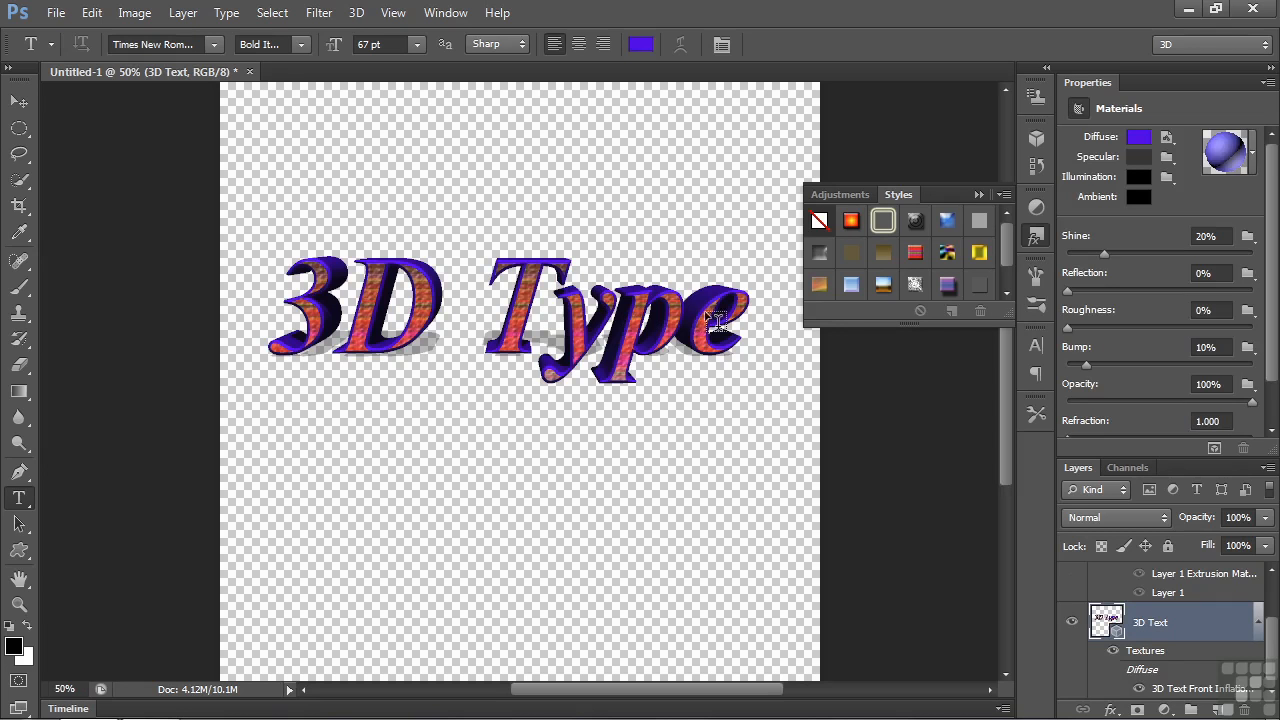
- Return to the list of 3D scene elements and select the 3D Text mesh
{"action": "left_click", "coordinate": [1036, 236]}
{"action": "left_click", "coordinate": [1037, 140]}
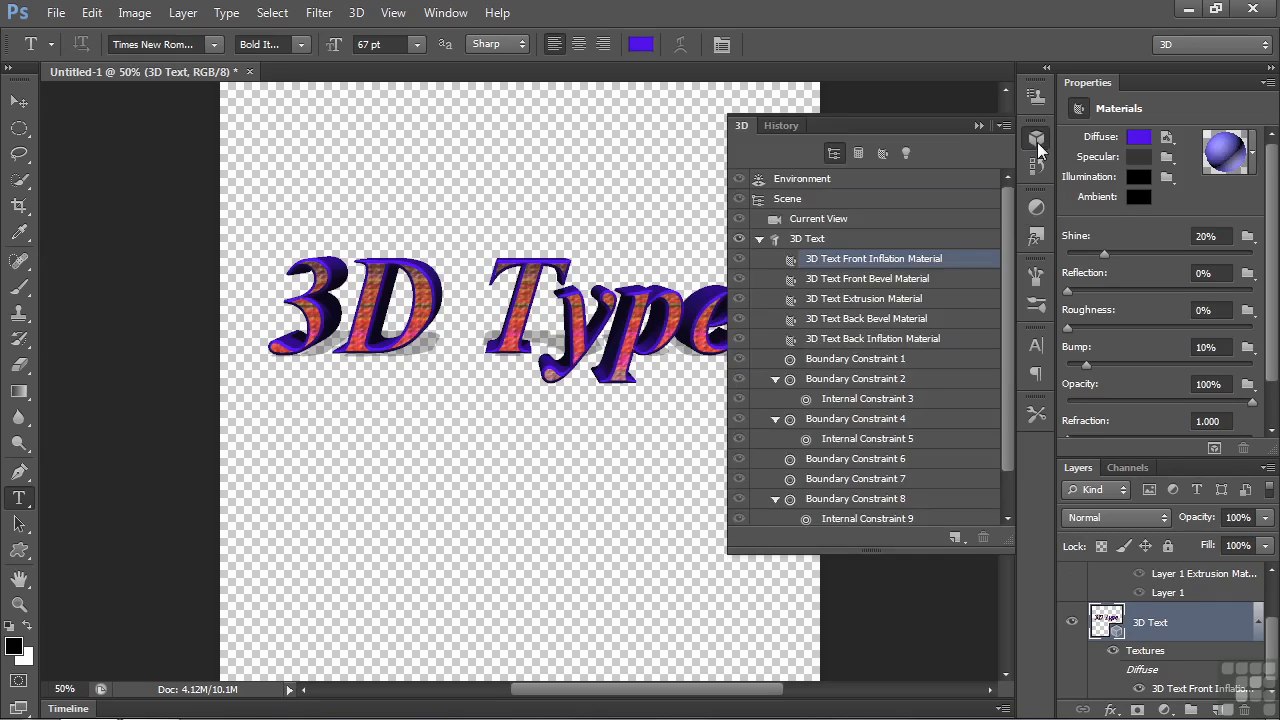
{"action": "left_click", "coordinate": [940, 196]}
{"action": "left_click", "coordinate": [812, 240]}
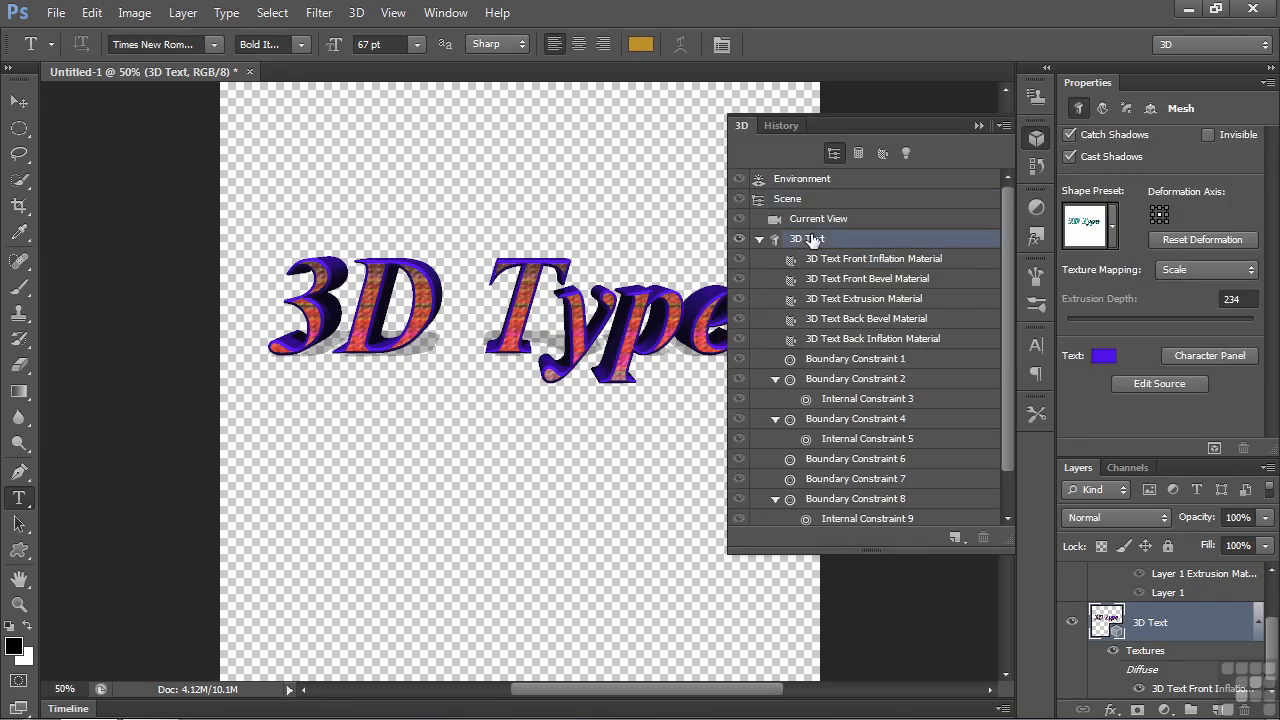